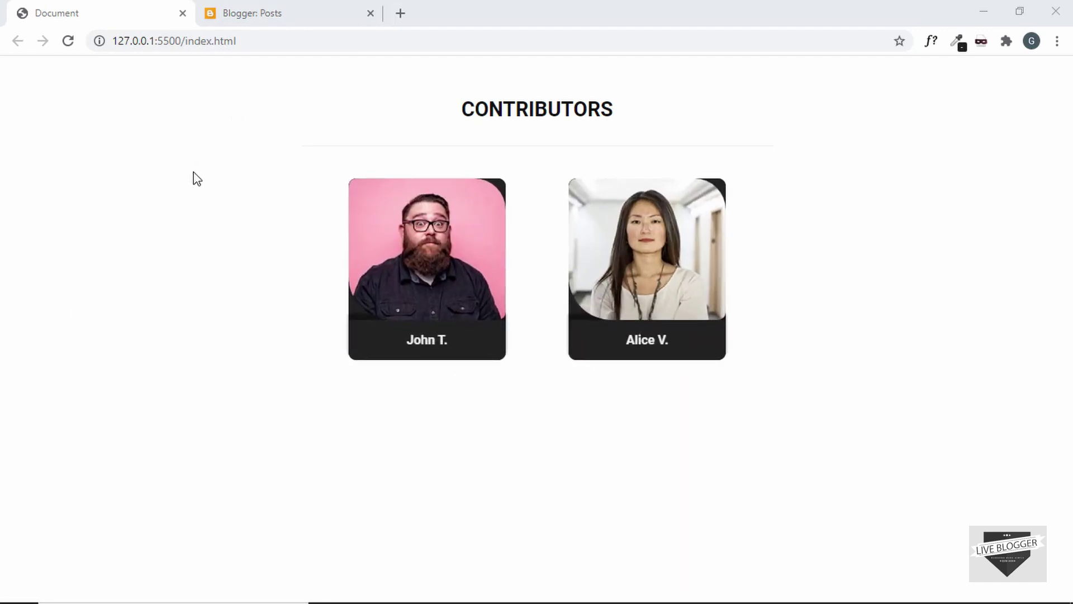
Step: Leave the local Contributors flip-card preview for the Blogger Posts dashboard tab
left_click(258, 19)
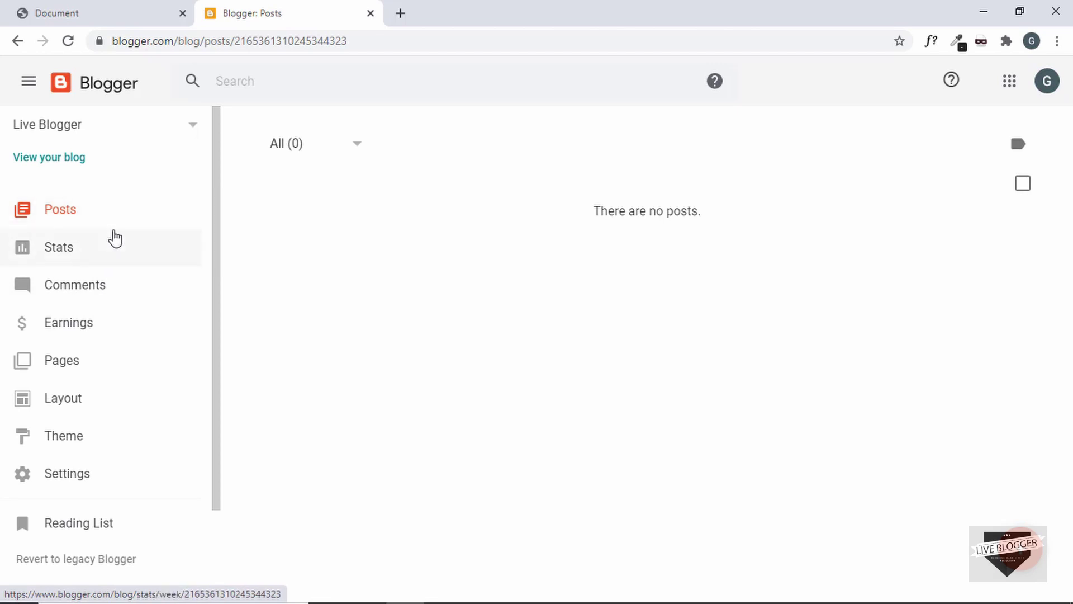
Step: Go to the blog's Pages list and start a new blank page
left_click(73, 362)
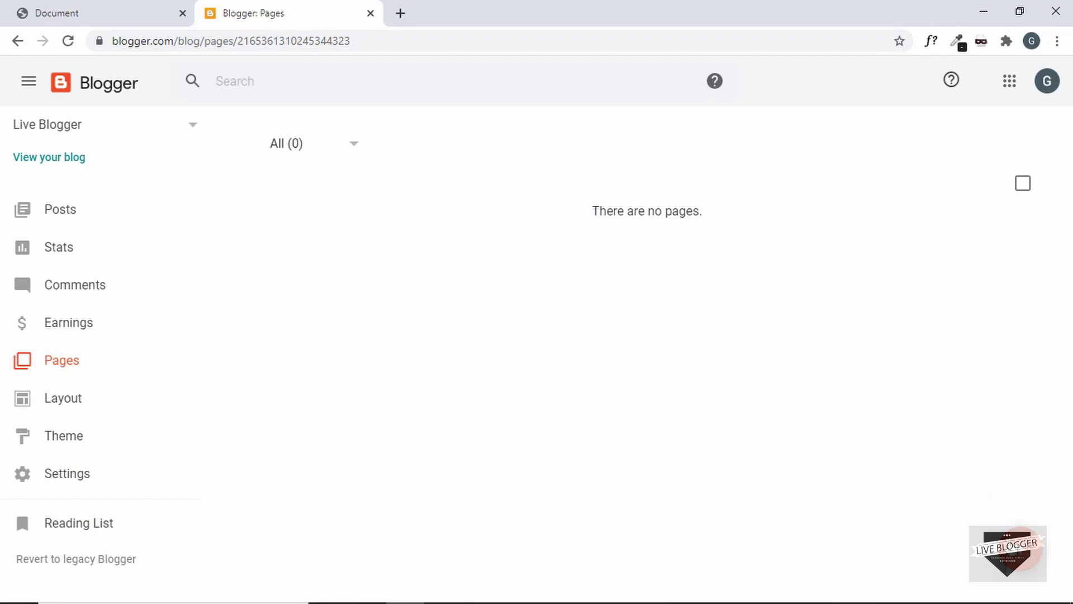
left_click(1023, 548)
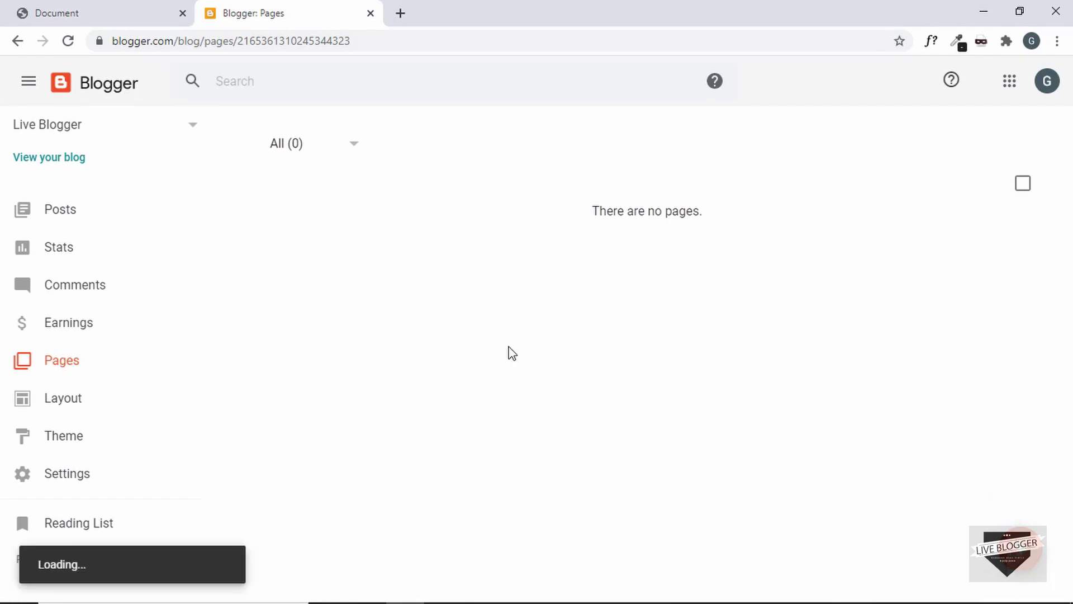
Step: Title the page 'Contributors', toggle the body to Compose and back to HTML, then switch to VS Code
type("Con")
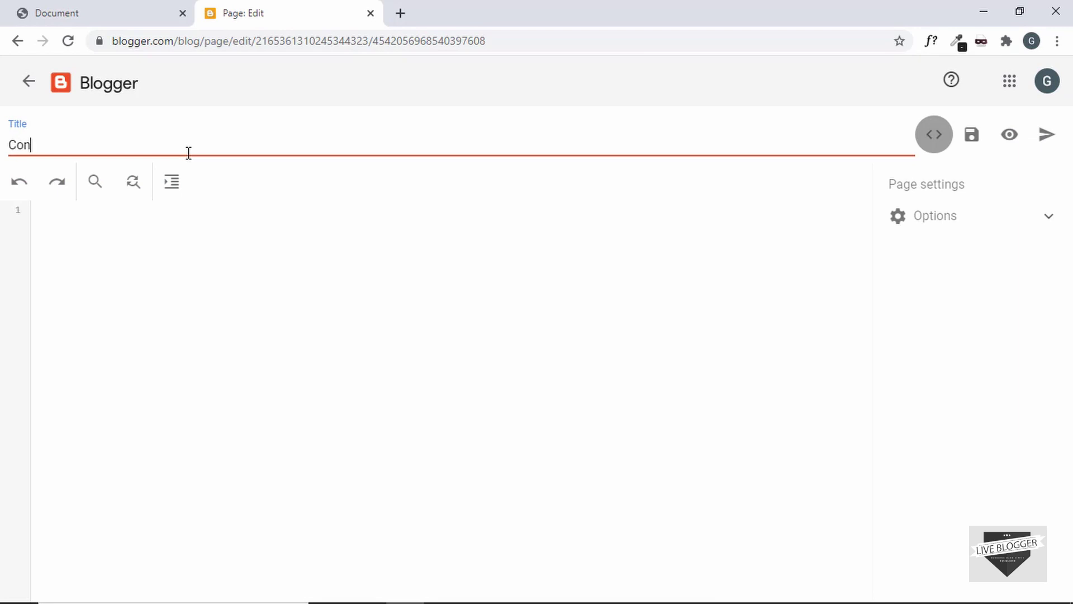
type("tributors")
left_click(197, 241)
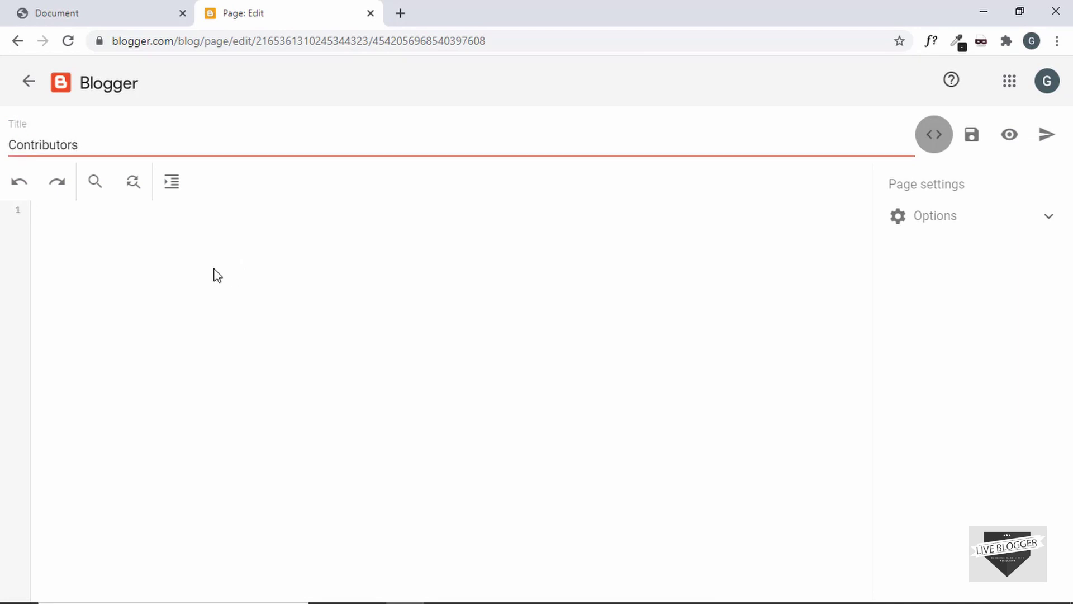
left_click(936, 137)
left_click(368, 279)
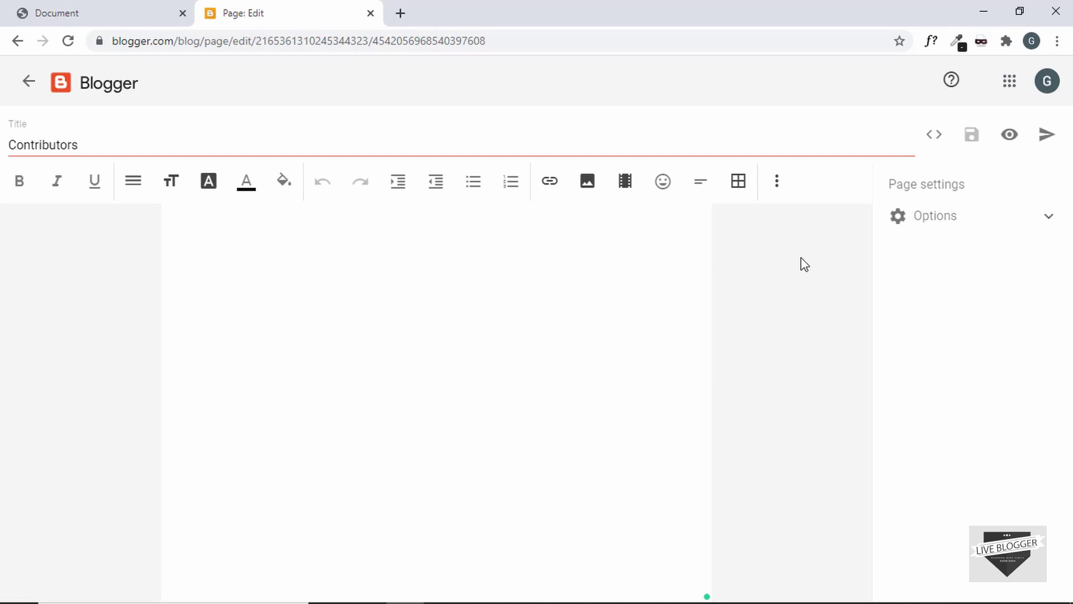
left_click(937, 138)
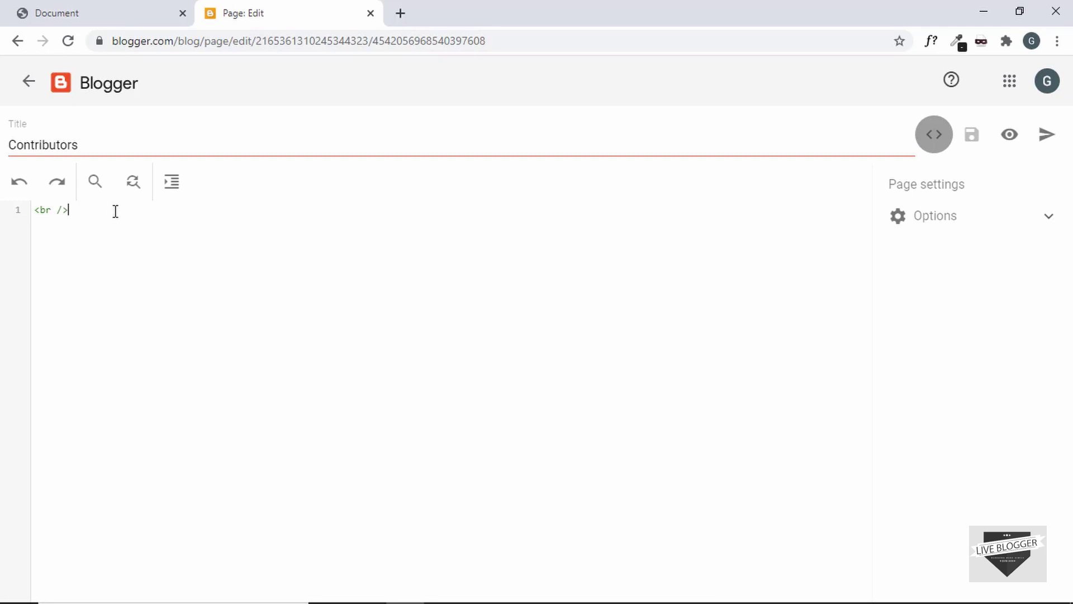
key("alt+Tab")
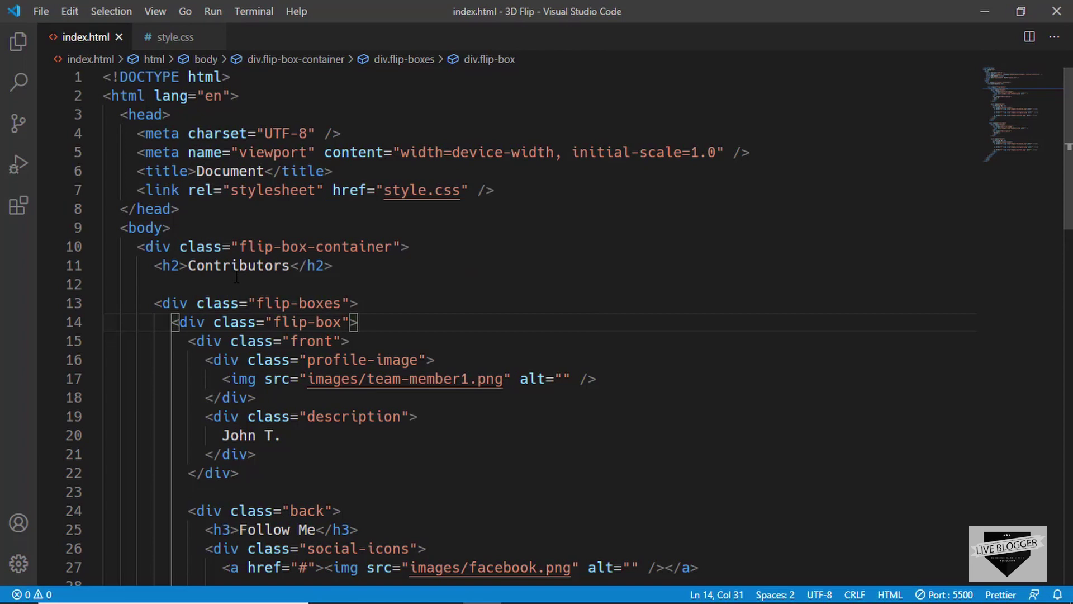
Step: Select the whole flip-box-container block in index.html, from its opening div to its closing tag
scroll(237, 277, "down", 2)
scroll(237, 277, "up", 1)
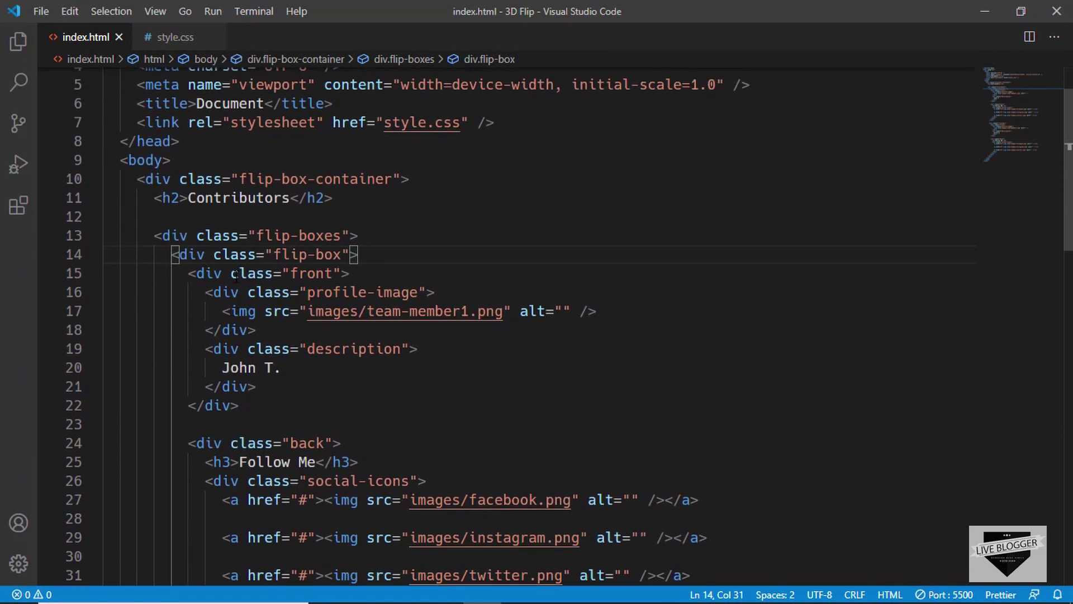
left_click(140, 180)
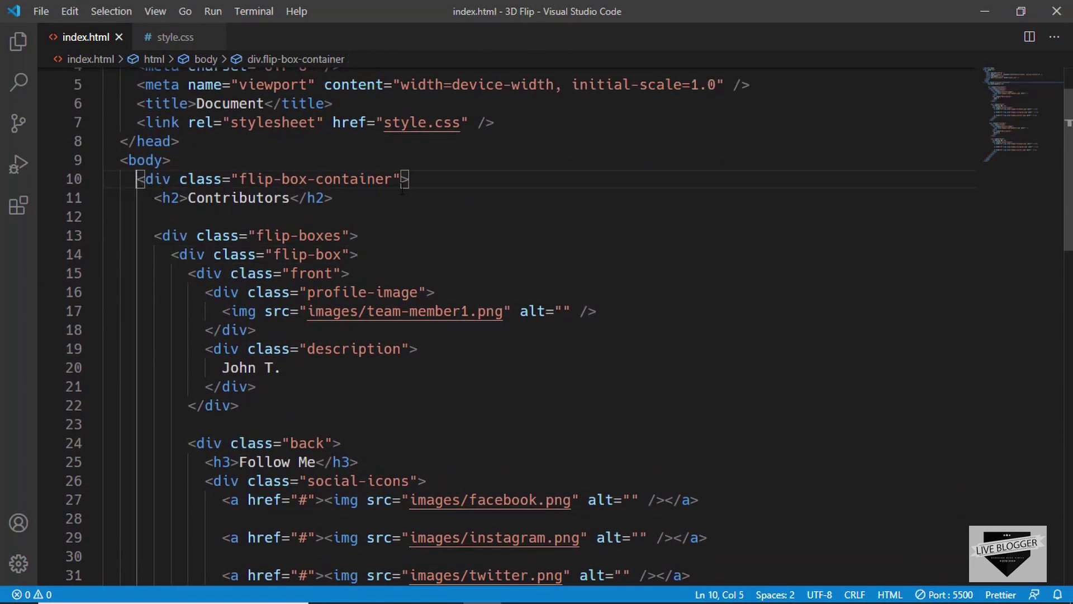
scroll(436, 203, "down", 14)
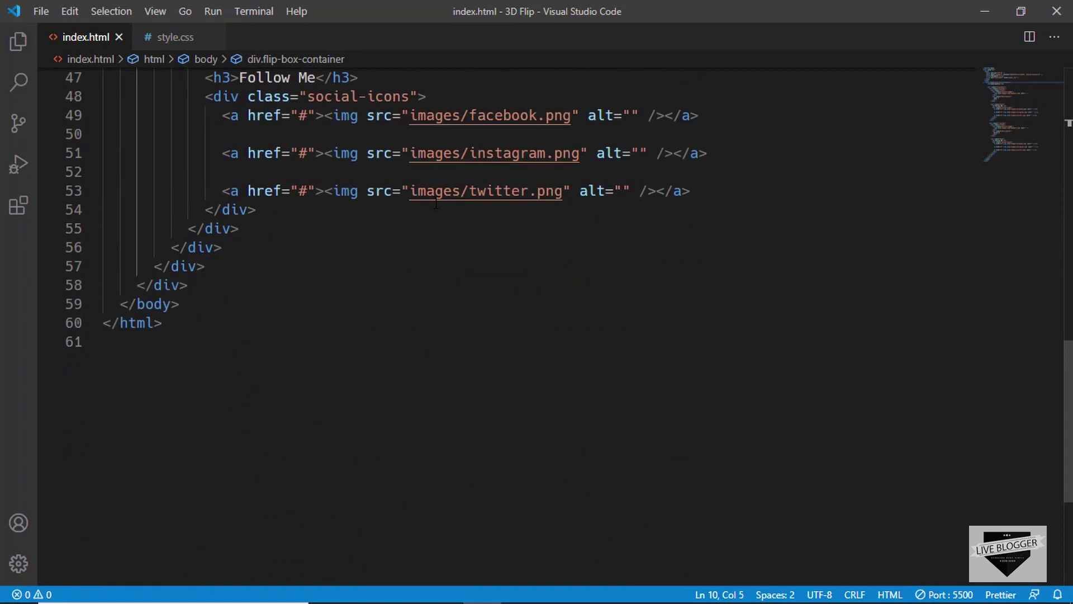
left_click(204, 280, "shift")
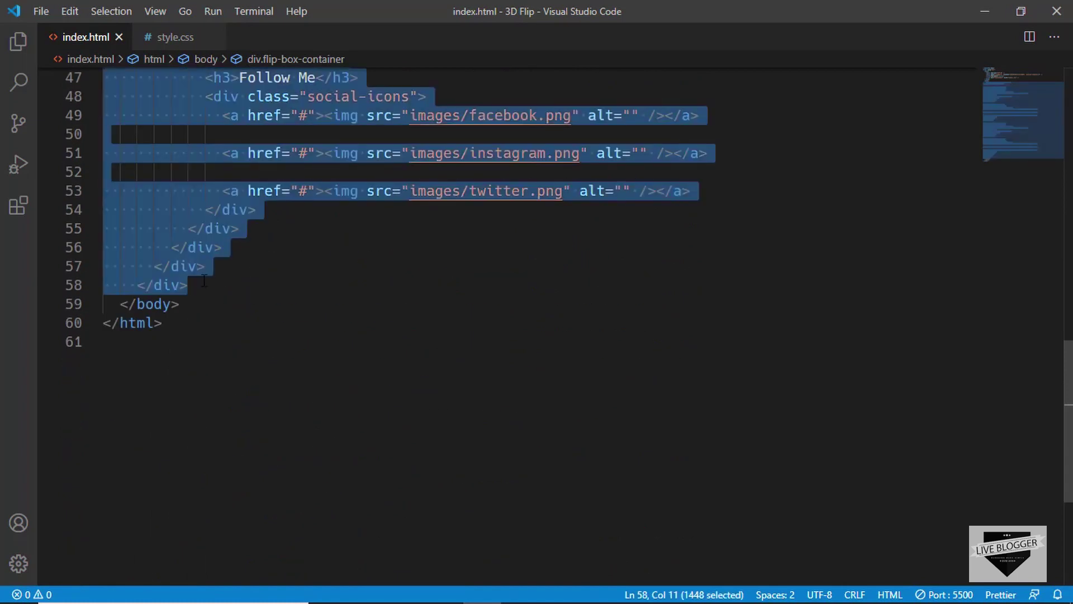
Step: In Blogger's HTML editor, replace the lone line break with the copied flip-box-container markup
key("alt+Tab")
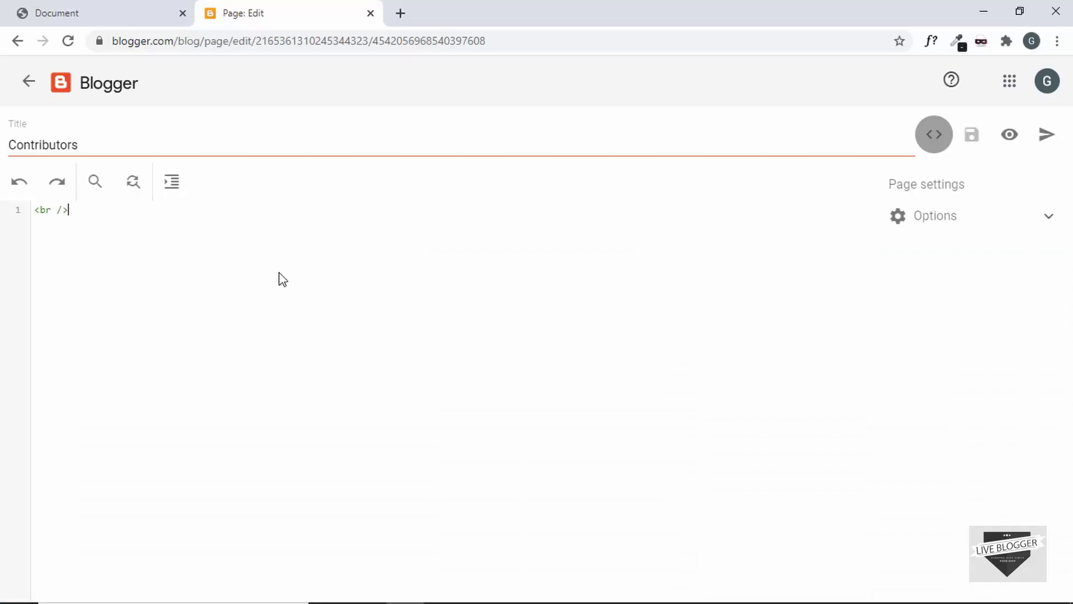
key("ctrl+a")
key("ctrl+v")
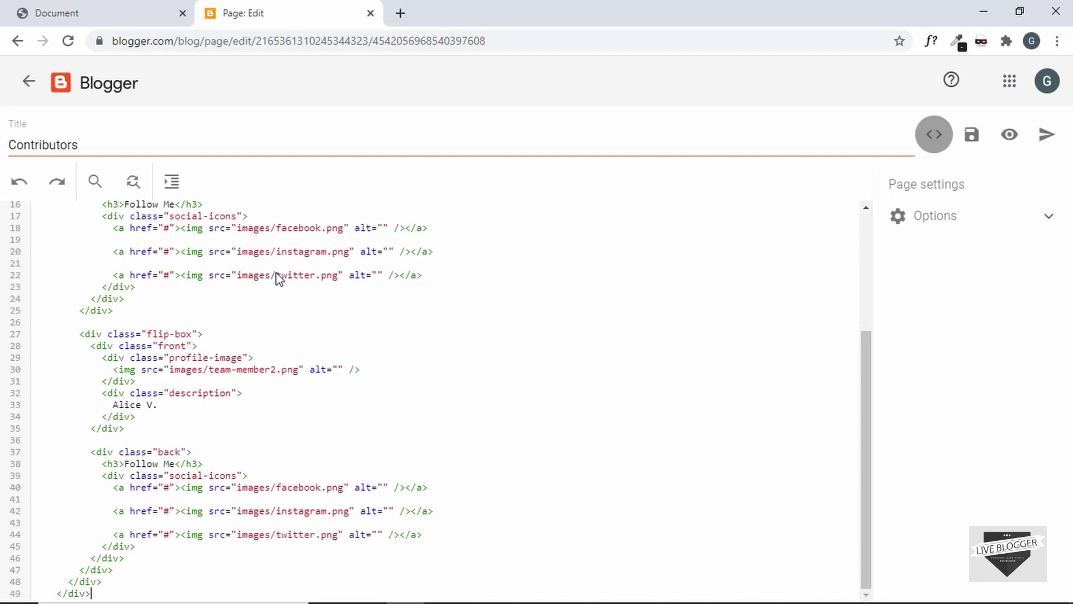
scroll(685, 249, "up", 10)
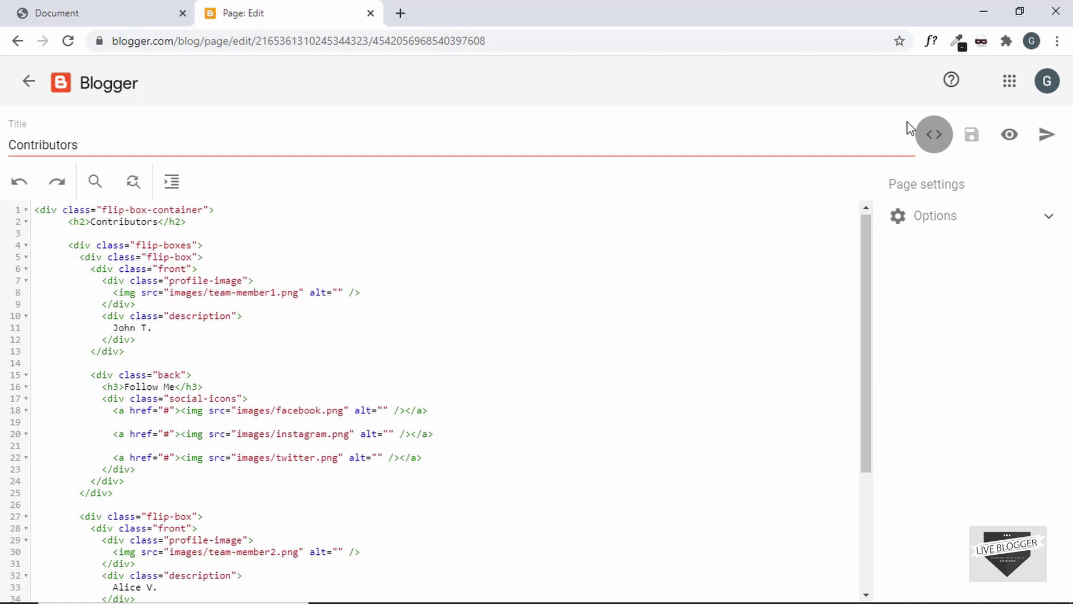
Step: In Compose view, upload images/team-member1.png at John T.'s placeholder photo, then return to HTML view
left_click(935, 139)
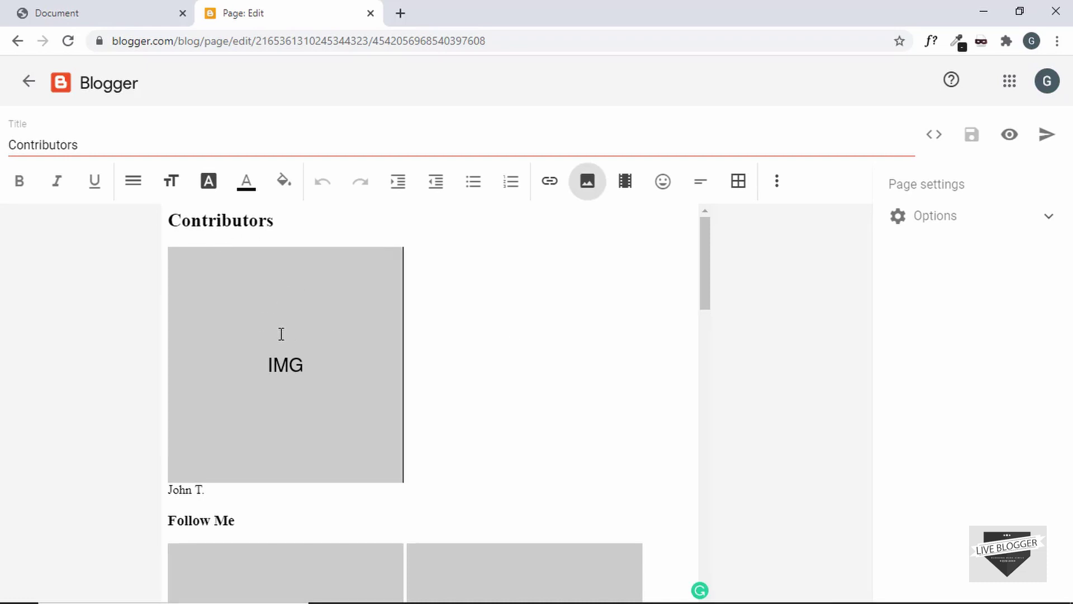
left_click(240, 345)
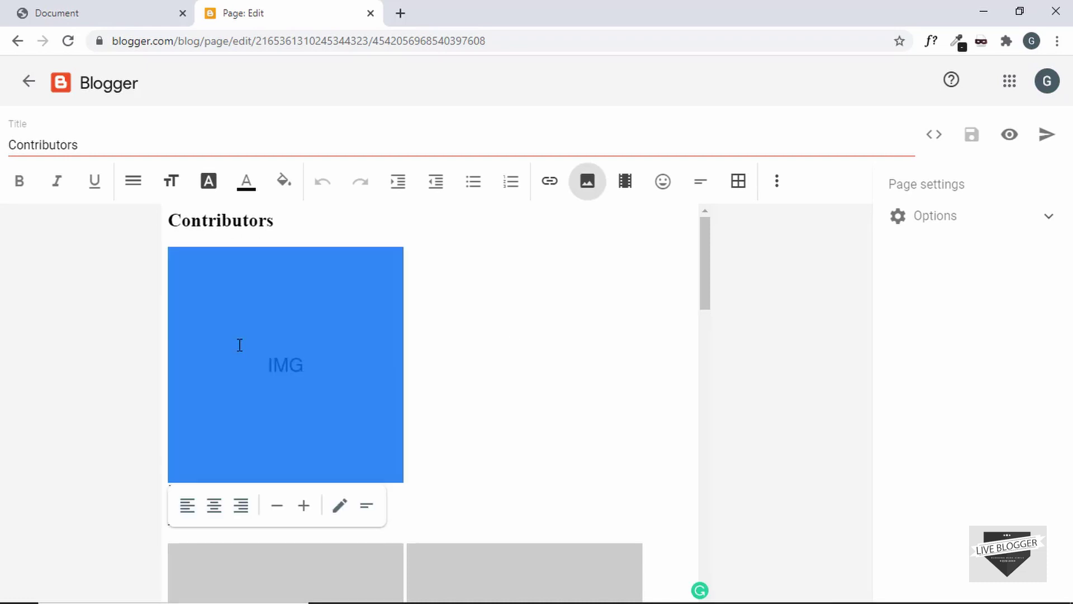
left_click(587, 182)
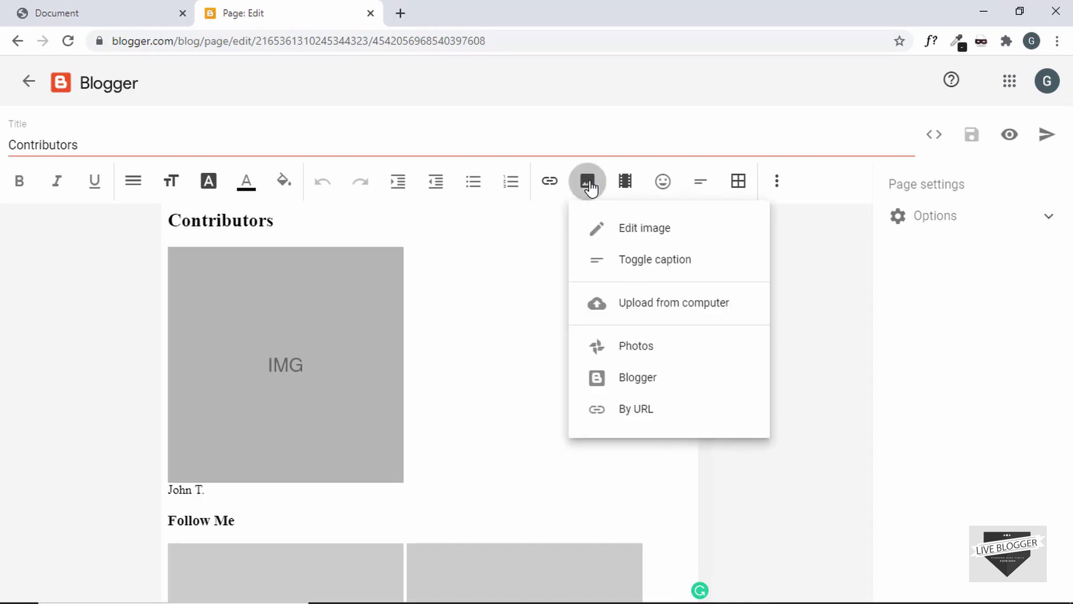
left_click(655, 309)
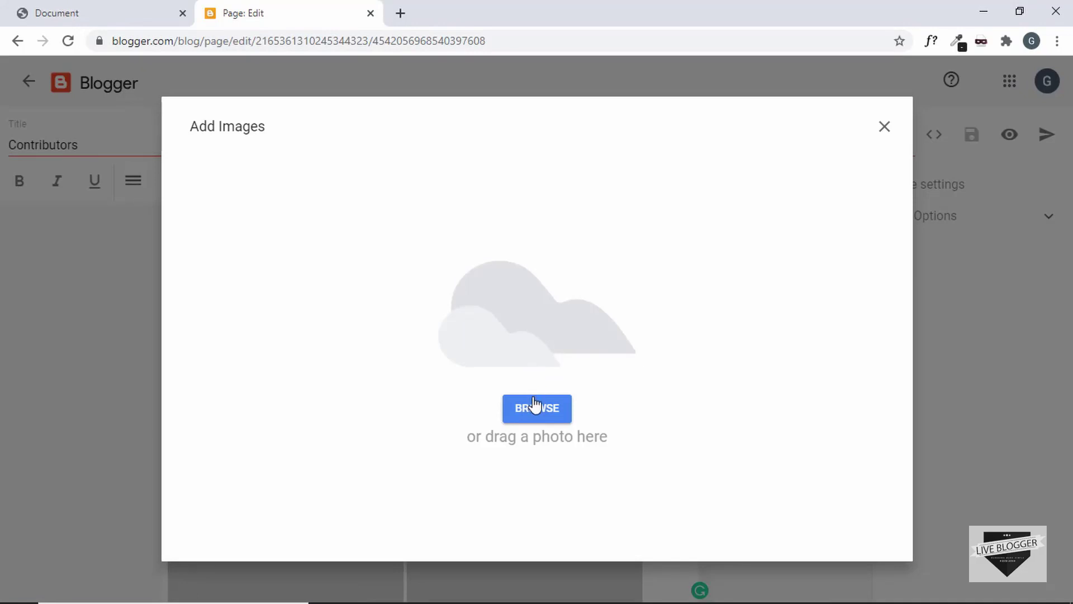
left_click(535, 406)
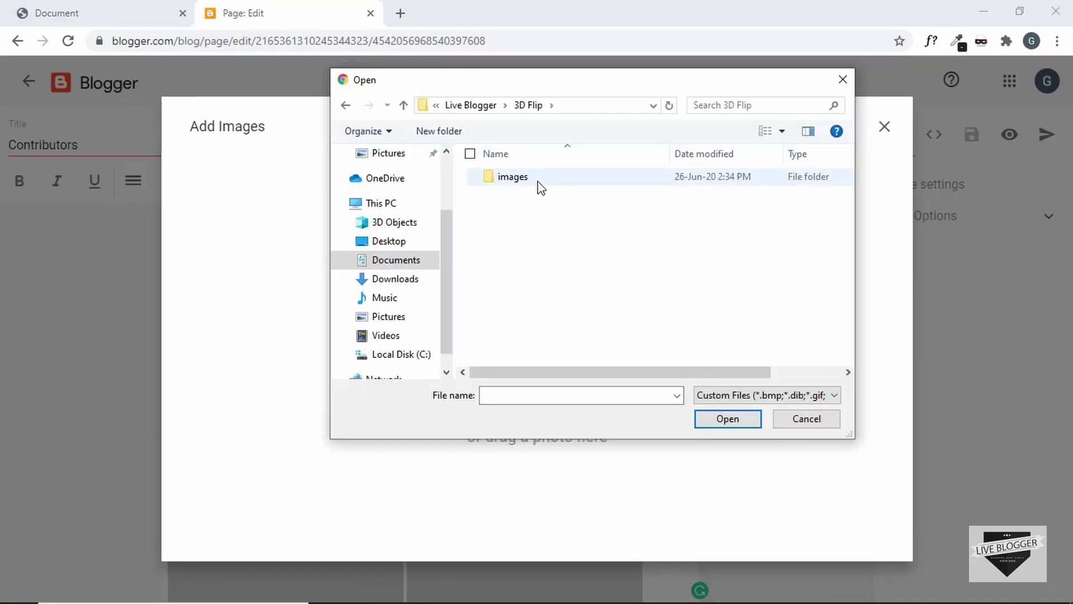
double_click(552, 178)
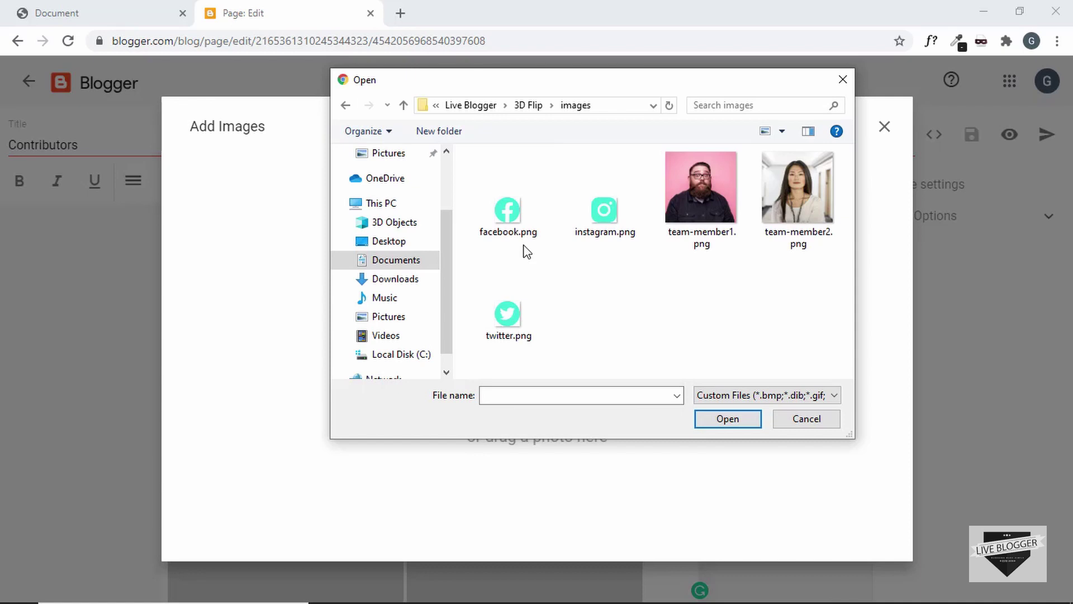
double_click(719, 220)
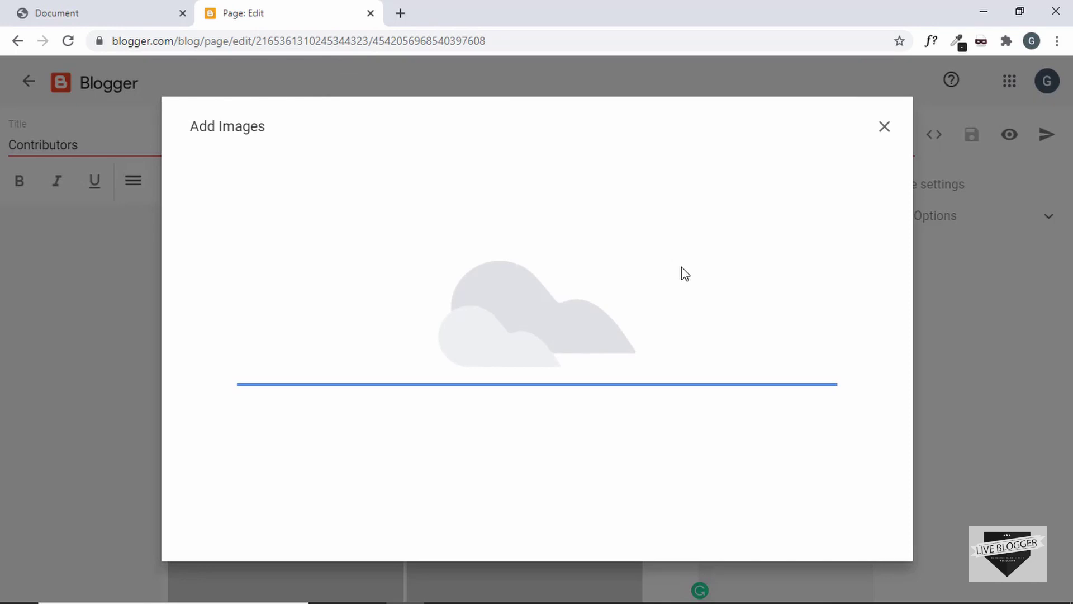
scroll(492, 307, "down", 3)
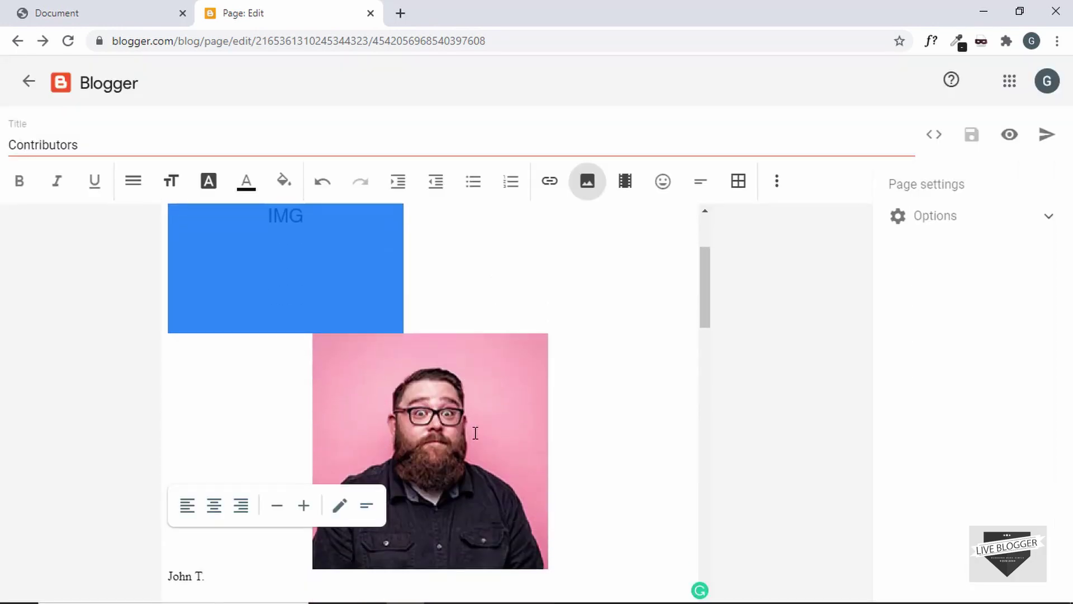
scroll(320, 304, "up", 3)
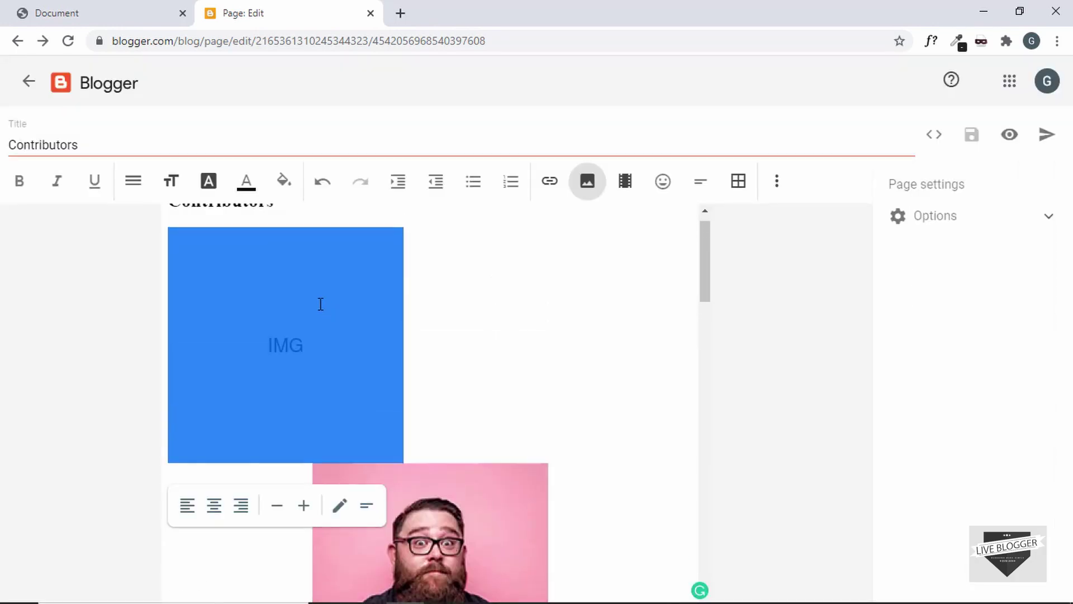
left_click(630, 328)
scroll(518, 335, "down", 3)
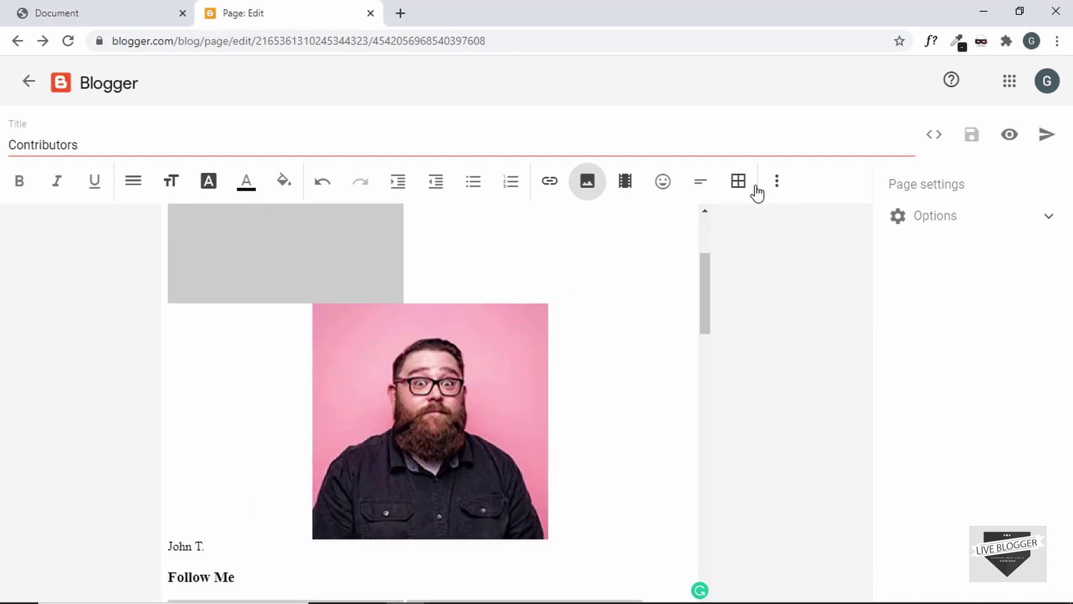
left_click(934, 134)
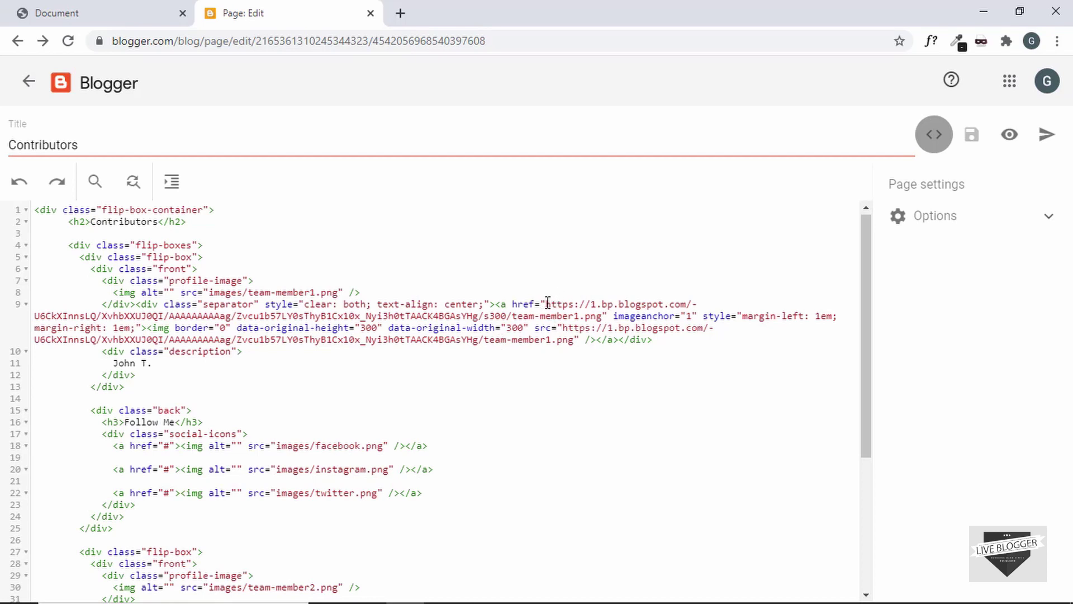
Step: Replace images/team-member1.png on line 8 with the uploaded blogspot URL
left_click_drag(547, 304, 606, 316)
key("ctrl+c")
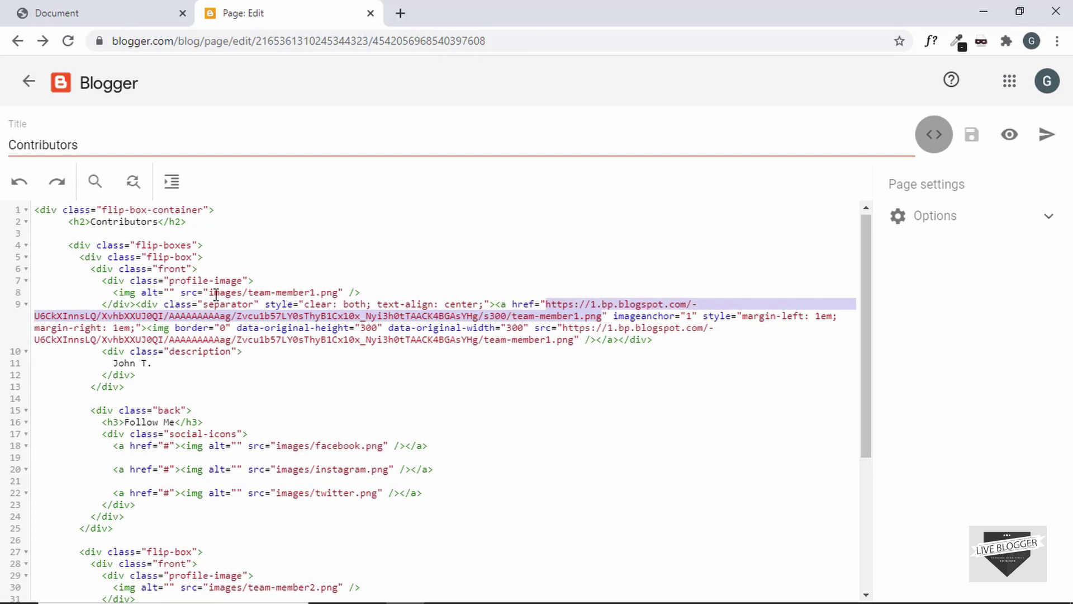
left_click_drag(209, 295, 339, 293)
key("ctrl+v")
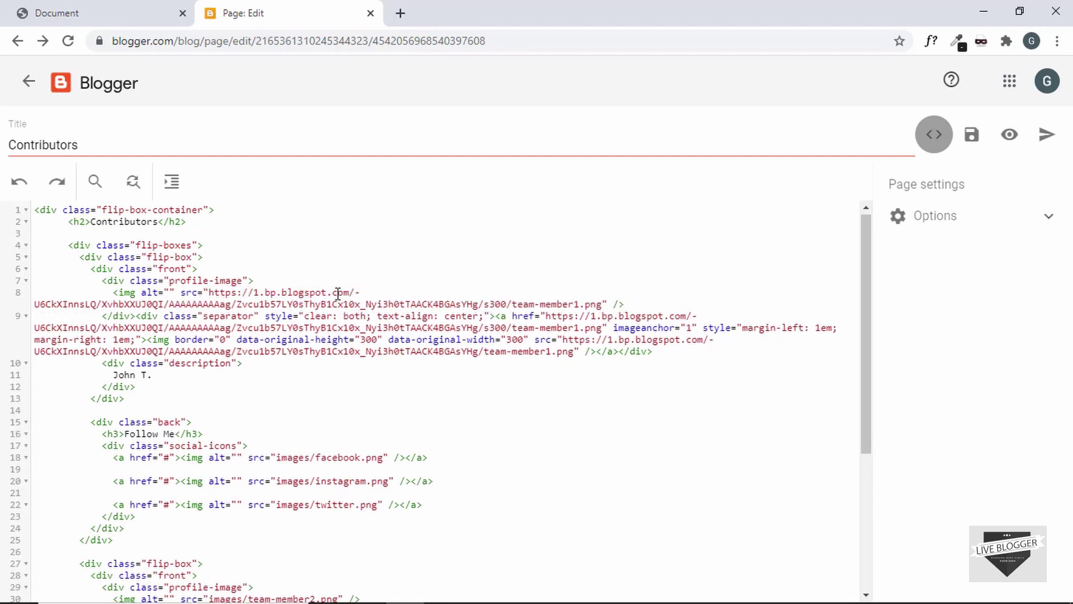
Step: Delete the extra separator image block on line 9
left_click_drag(136, 316, 660, 349)
key("BackSpace")
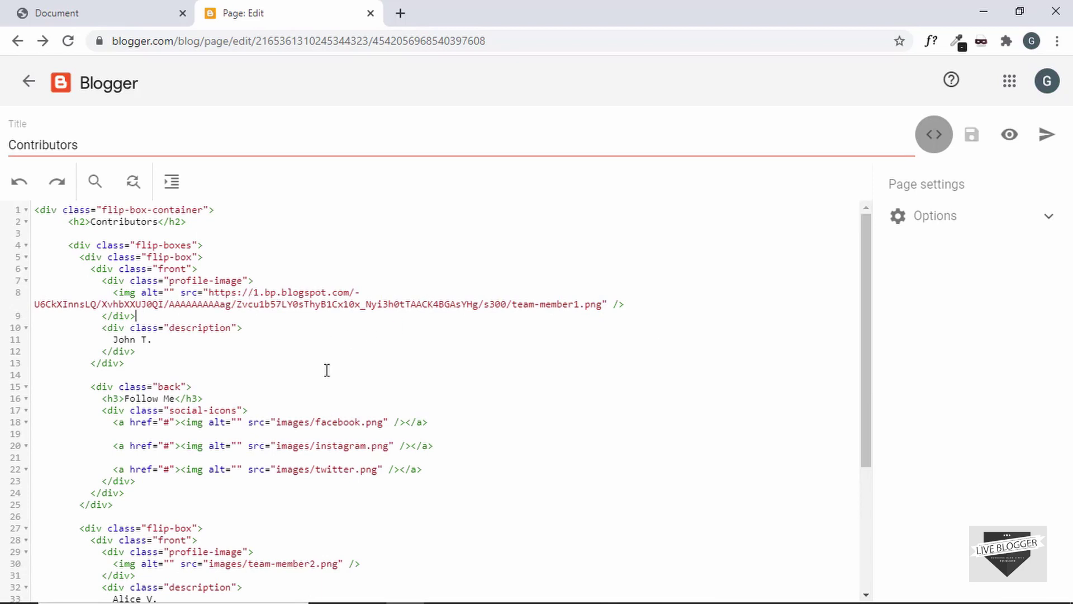
scroll(327, 370, "down", 3)
Step: In Compose view, upload the first two image files from the computer into the page
scroll(327, 370, "up", 3)
left_click(934, 135)
left_click(587, 180)
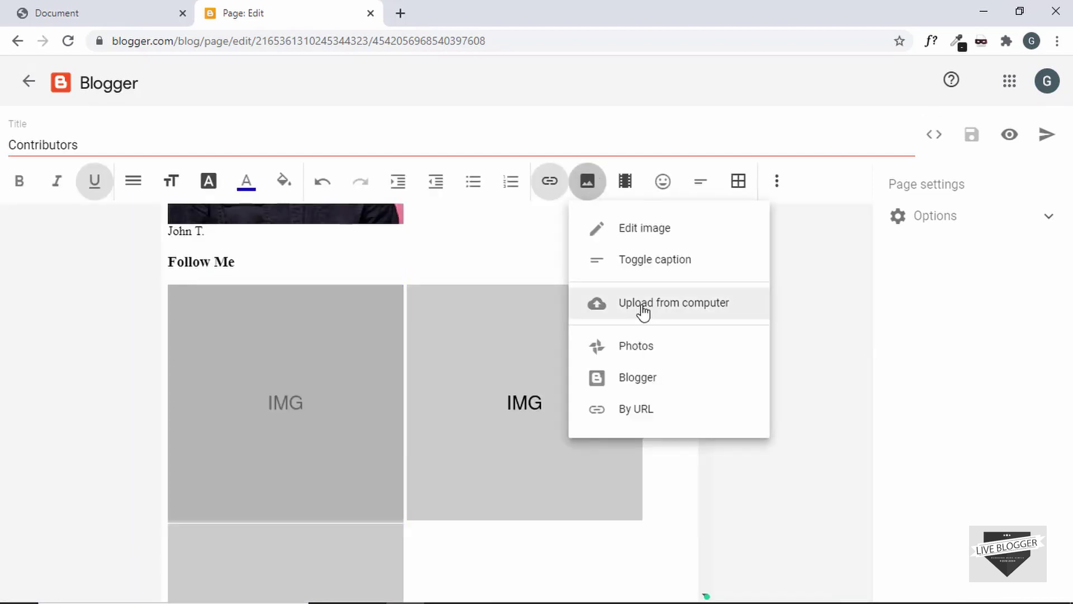
left_click(643, 304)
left_click(536, 408)
double_click(491, 264)
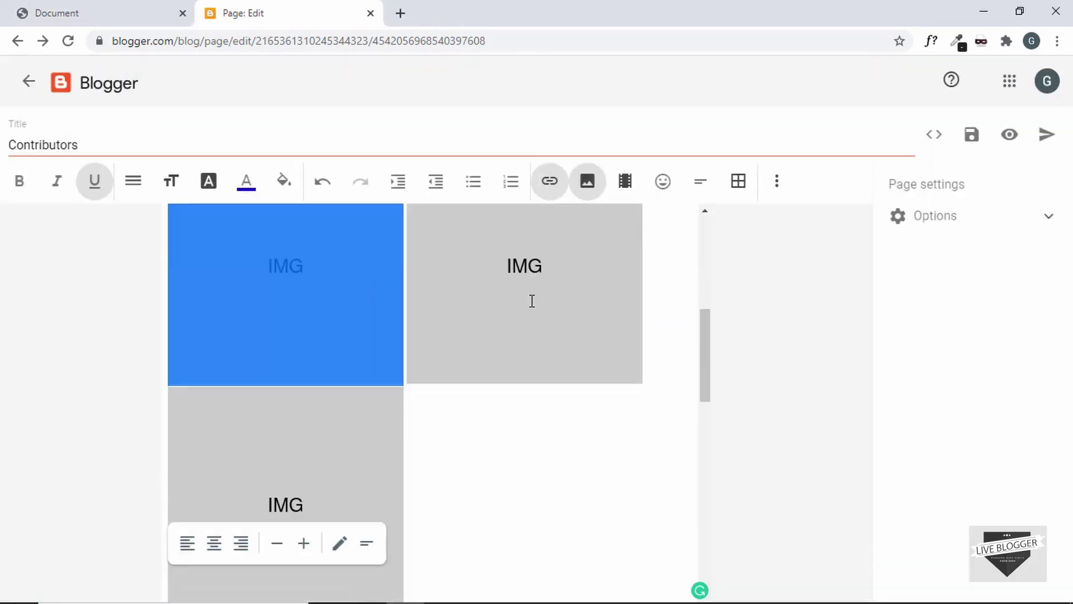
left_click(532, 302)
left_click(587, 180)
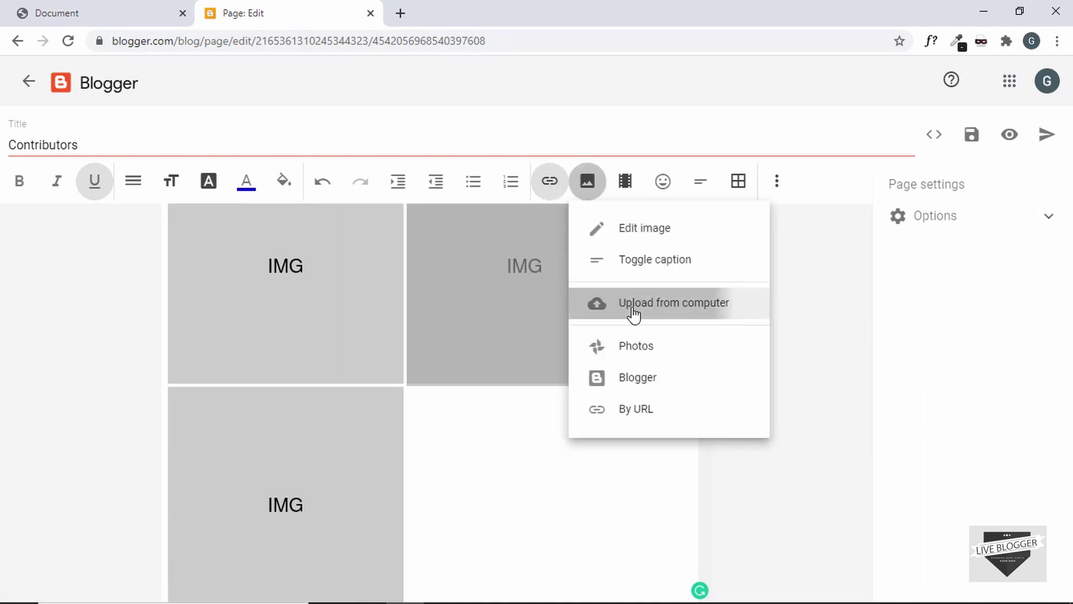
left_click(634, 315)
left_click(550, 405)
double_click(568, 229)
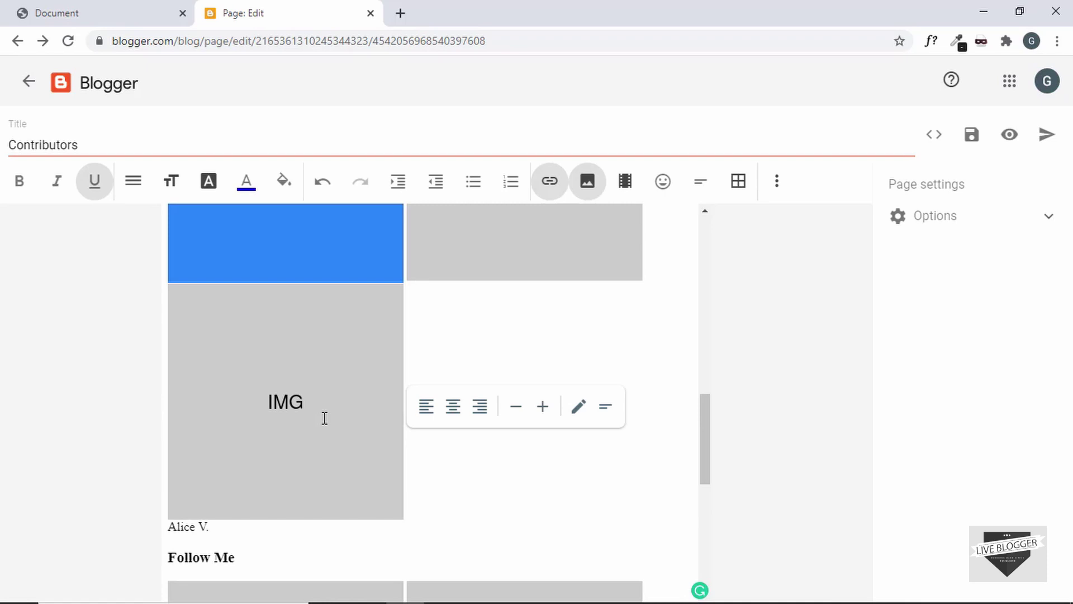
Step: Upload twitter.png and one more image, then scroll to check the inserted images
left_click(587, 181)
left_click(632, 305)
left_click(537, 408)
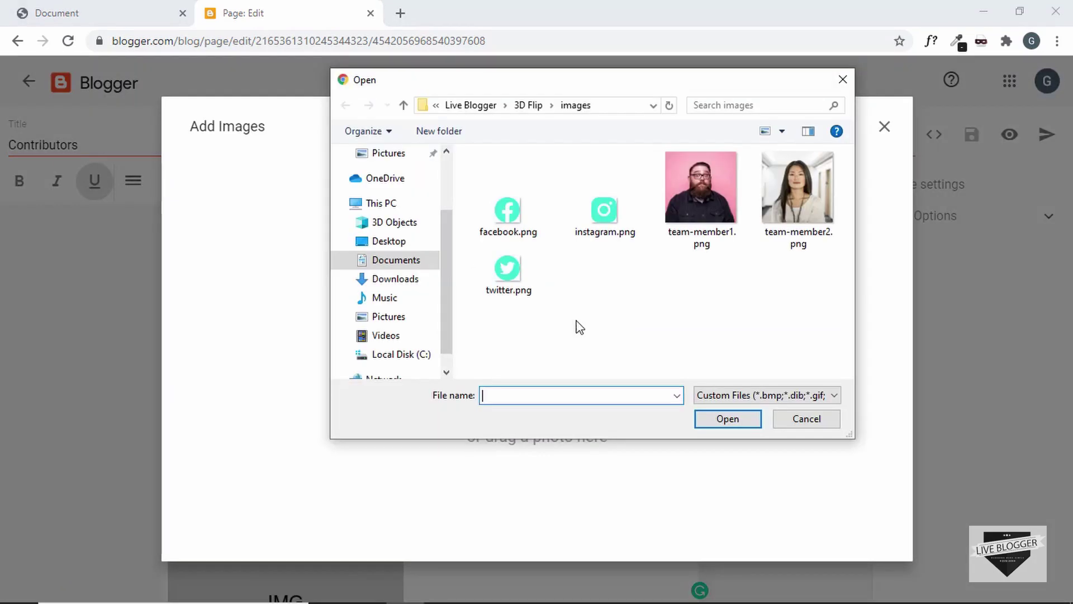
double_click(518, 279)
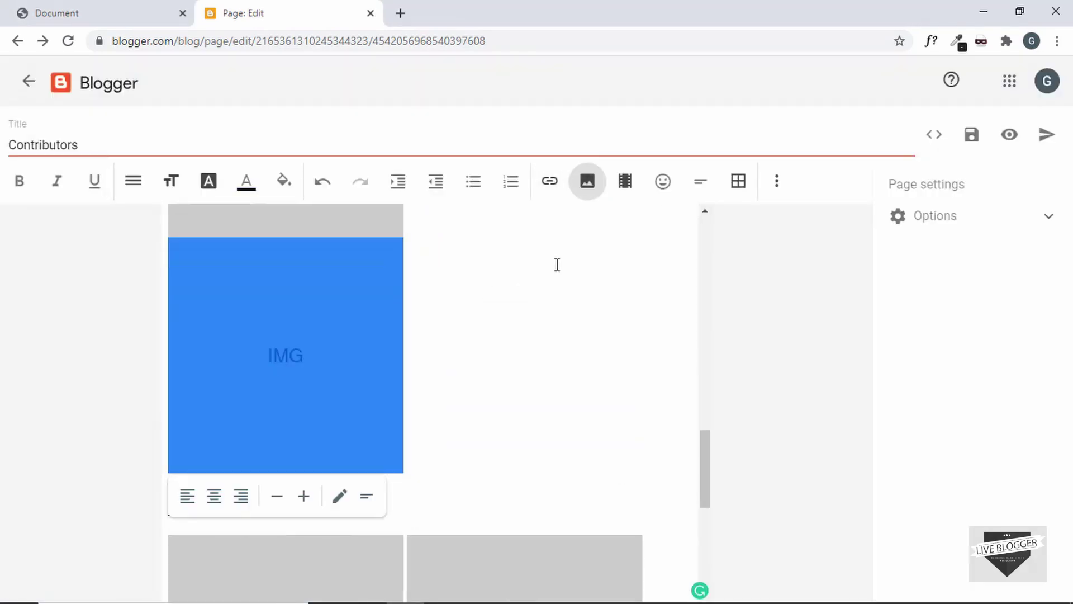
left_click(587, 181)
left_click(584, 303)
left_click(537, 408)
double_click(780, 218)
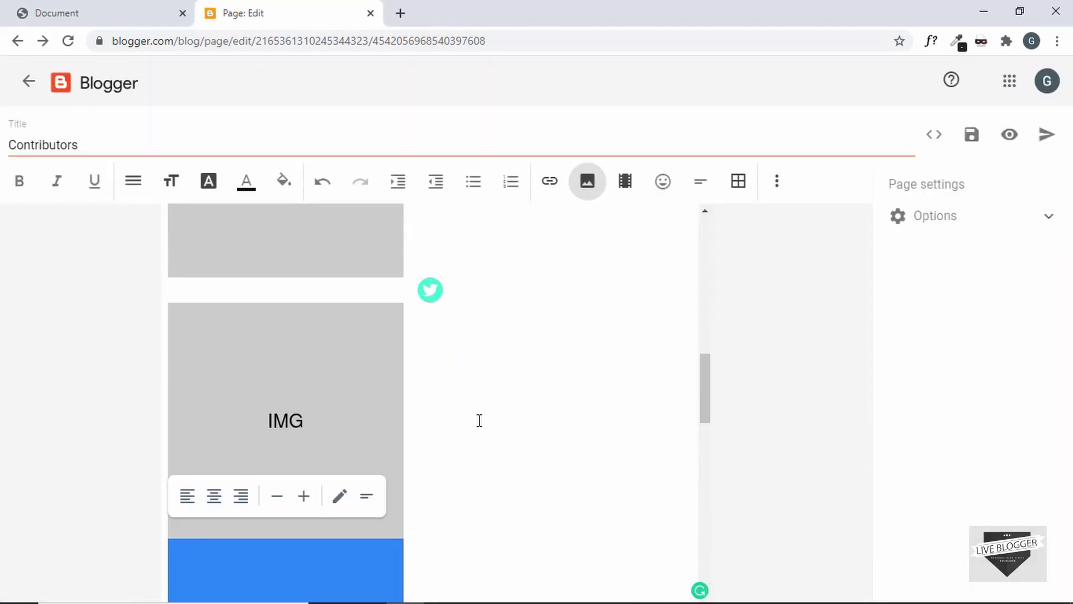
scroll(479, 420, "down", 4)
scroll(479, 421, "up", 8)
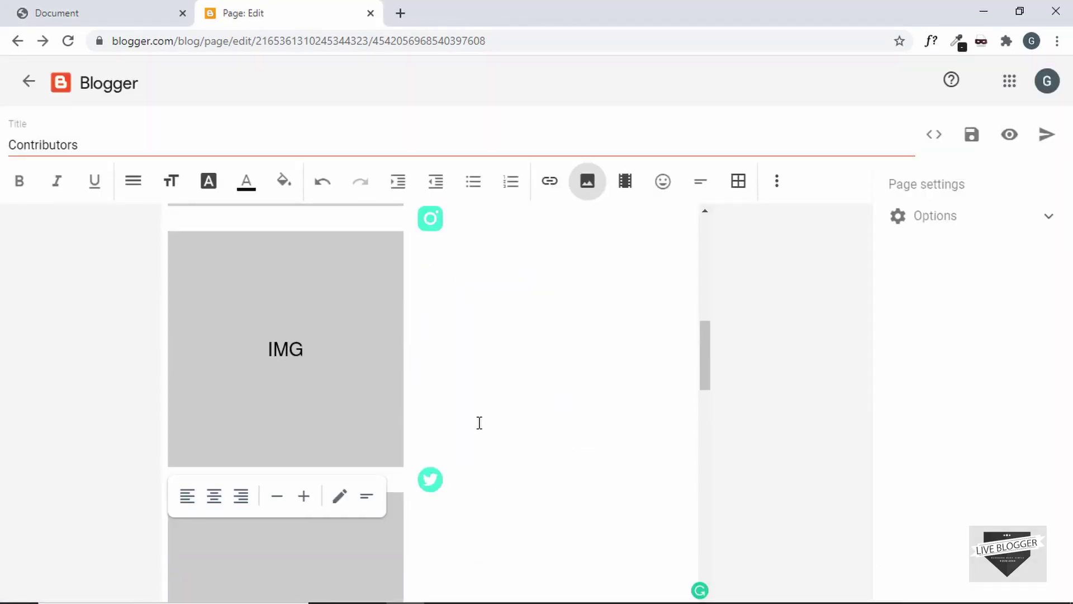
scroll(479, 422, "up", 5)
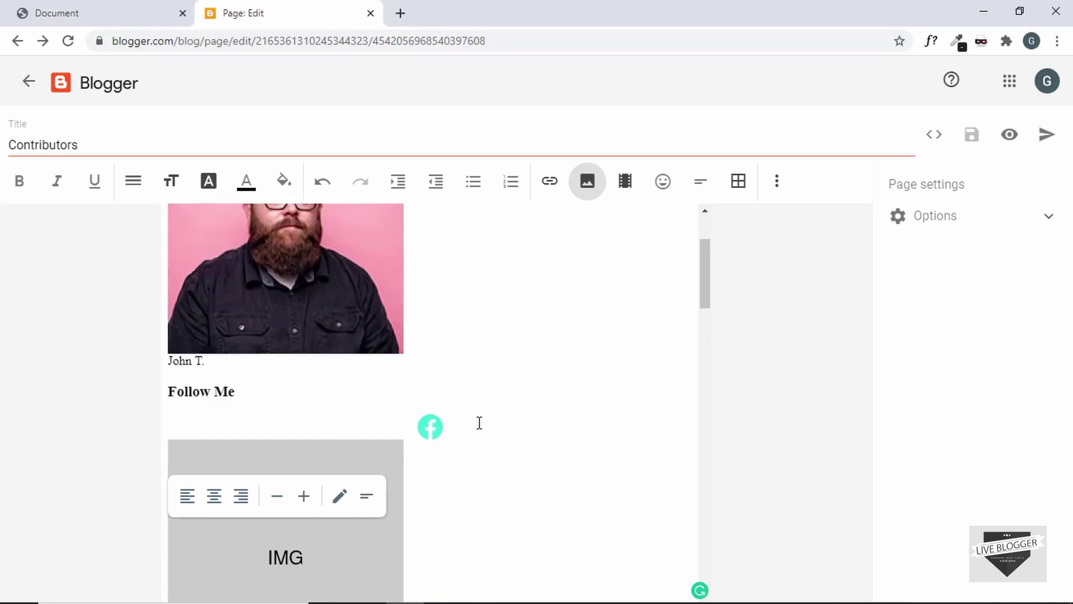
scroll(479, 422, "up", 3)
scroll(479, 422, "down", 2)
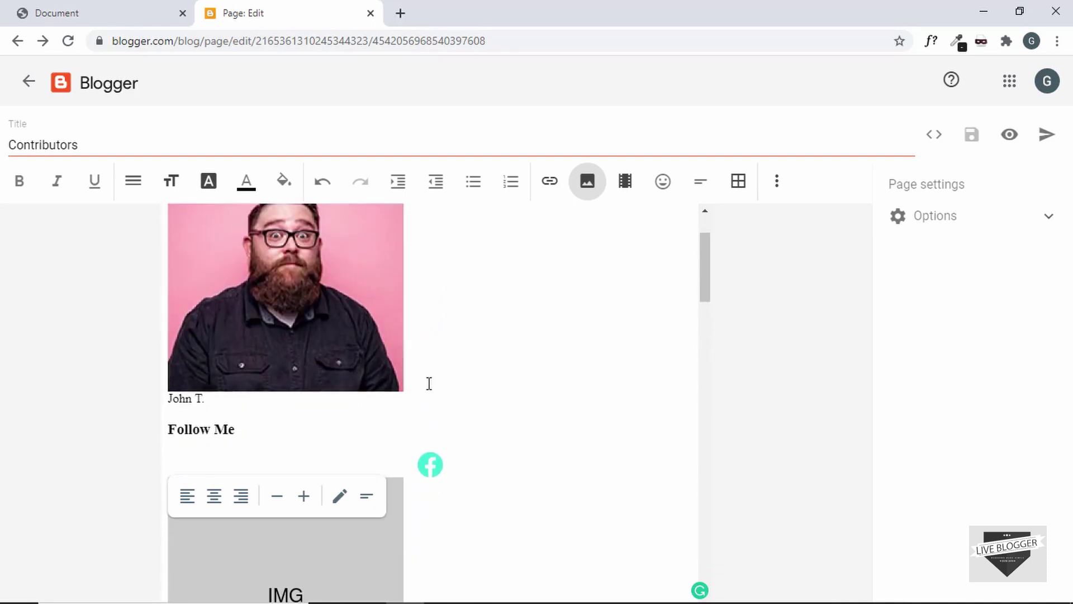
scroll(430, 383, "up", 2)
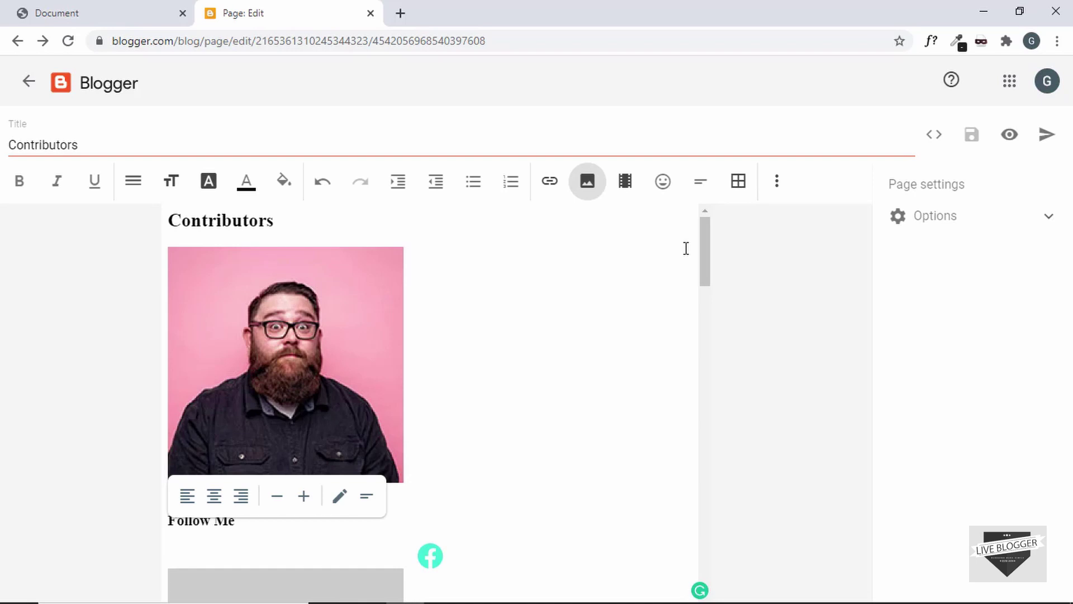
Step: In HTML view, swap images/facebook.png on line 18 for its hosted URL and delete the separator wrapper
left_click(938, 137)
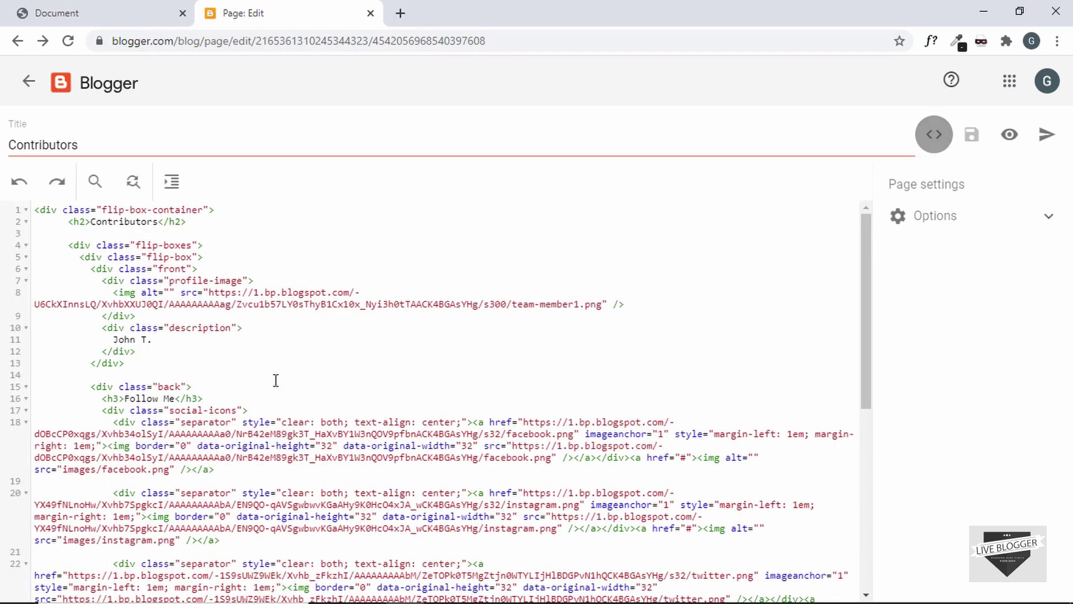
scroll(276, 380, "down", 3)
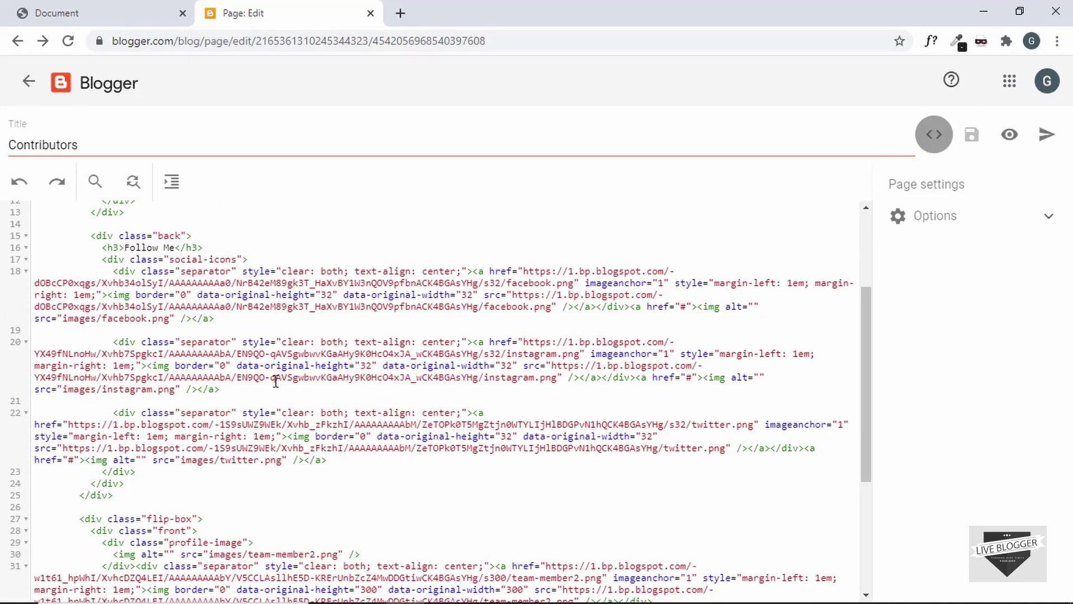
left_click_drag(524, 271, 574, 283)
key("ctrl+c")
scroll(336, 349, "up", 1)
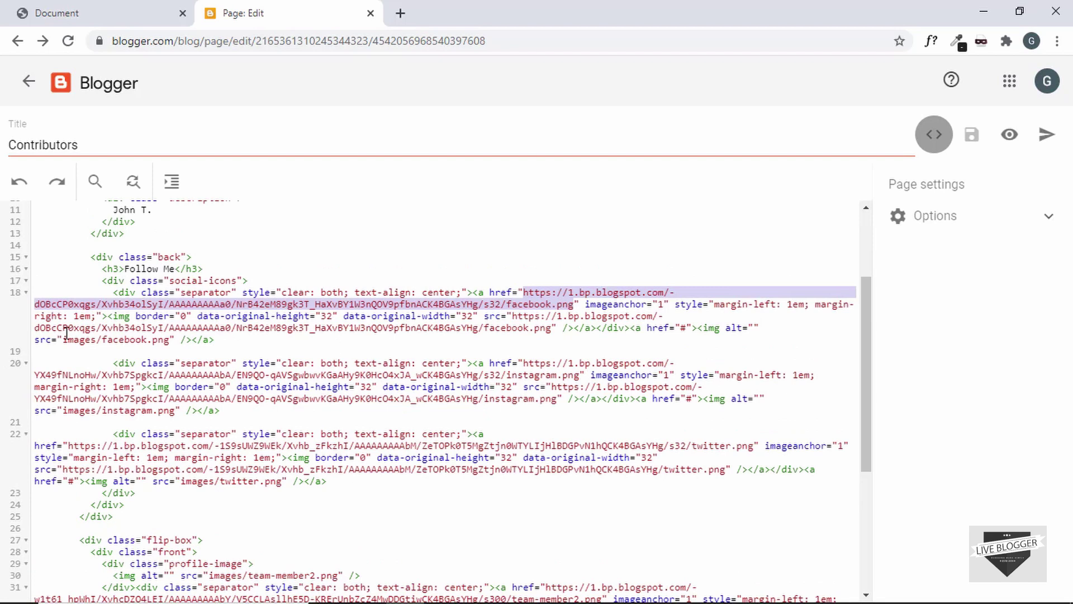
left_click_drag(62, 340, 169, 340)
key("ctrl+v")
left_click_drag(631, 327, 118, 295)
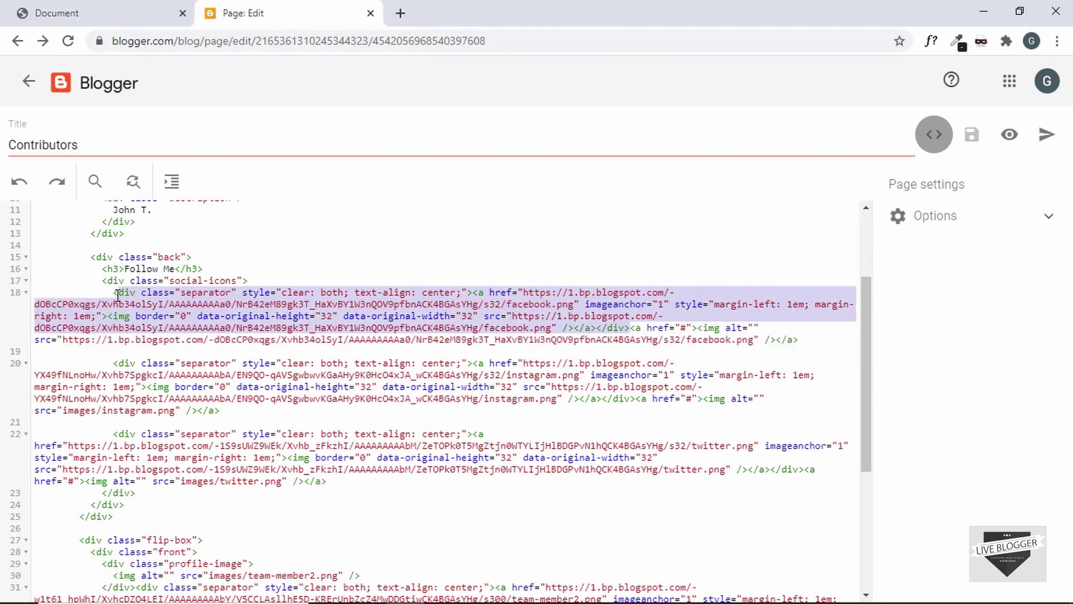
key("BackSpace")
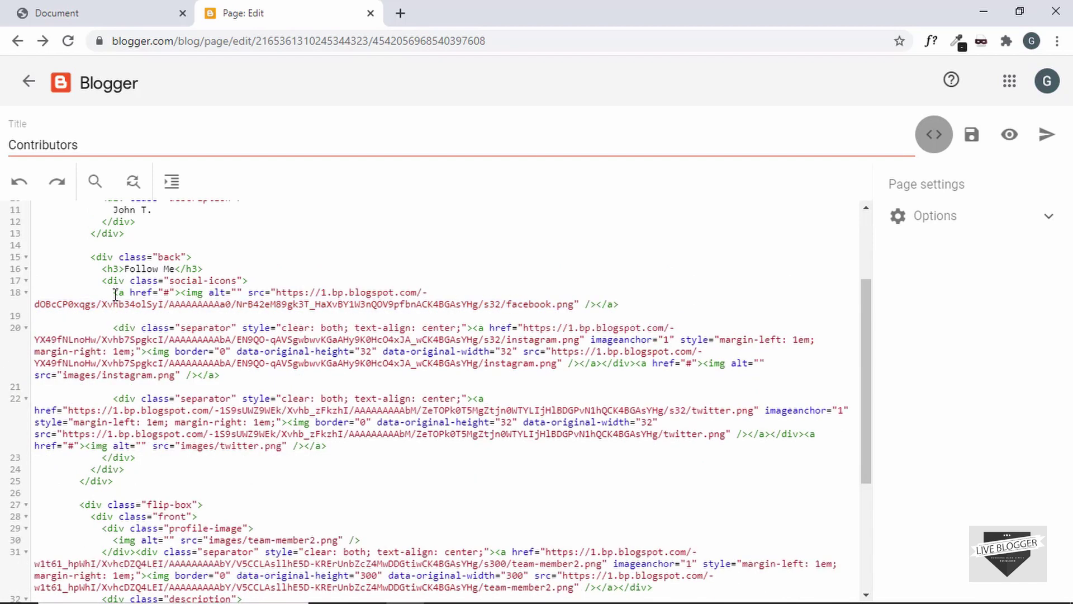
Step: Swap in the hosted instagram and twitter URLs on lines 20 and 22, deleting their separator wrappers
left_click_drag(524, 329, 579, 342)
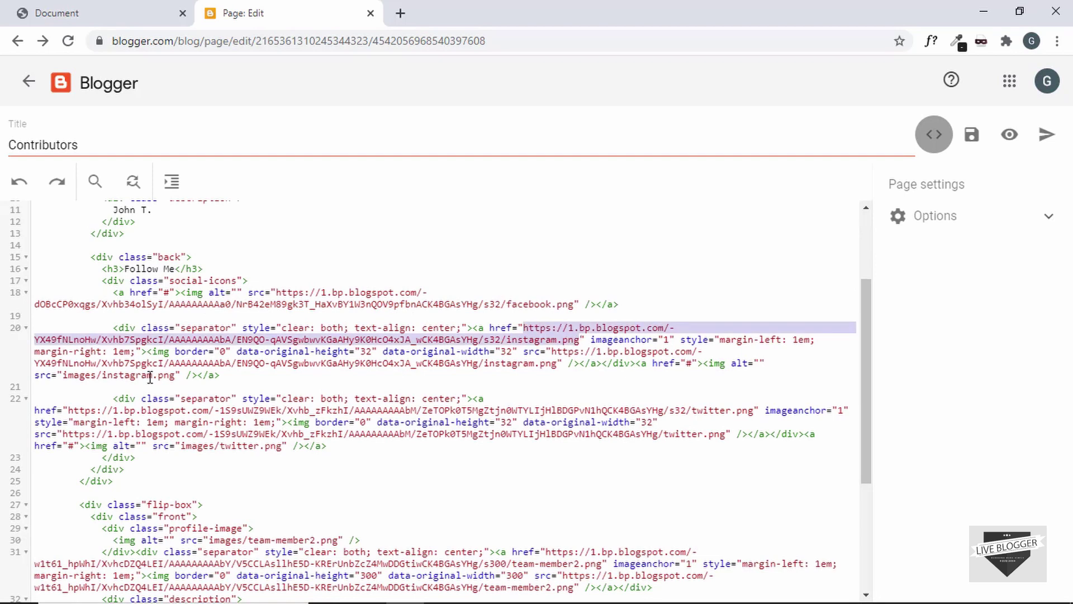
left_click_drag(175, 375, 62, 375)
type("https://1.bp.blogspot.com/-YX49fNLnoHw/Xvhb7SpgkcI/AAAAAAAAAbA/EN9QO-qAVSgwbvvKGaAHy9K0HcO4xJA_wCK4BGAsYHg/s32/instagram.png")
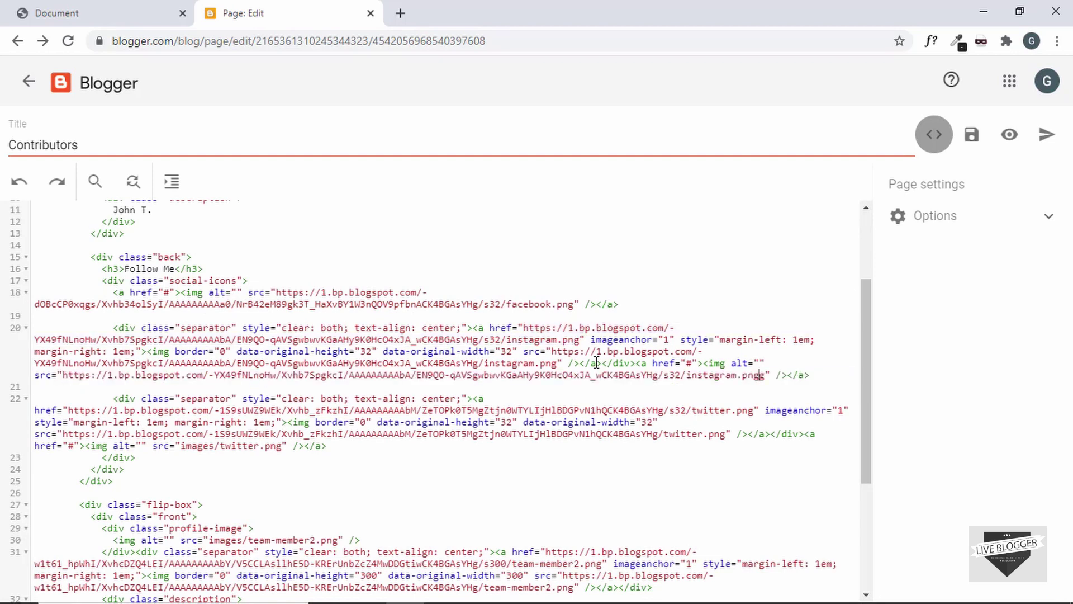
left_click_drag(635, 364, 114, 329)
key("BackSpace")
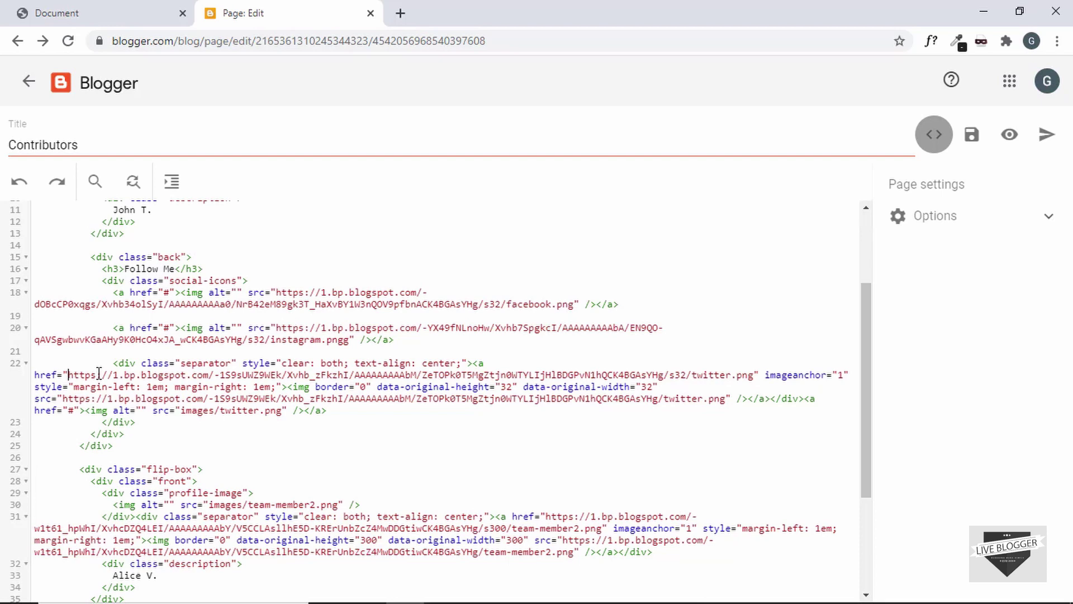
left_click_drag(68, 375, 755, 379)
key("ctrl+c")
left_click_drag(180, 414, 281, 411)
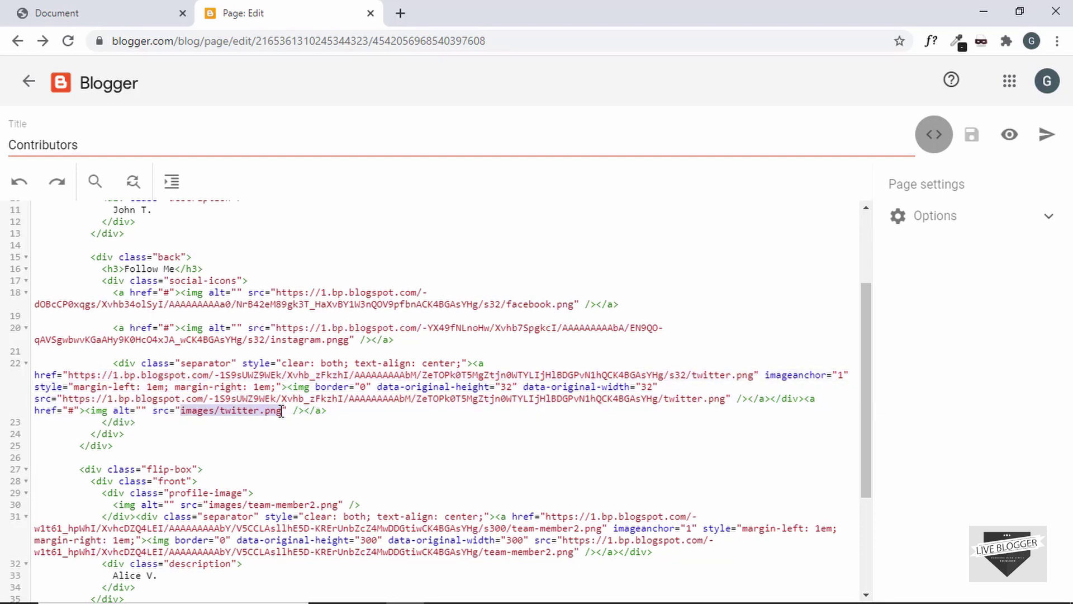
key("ctrl+v")
left_click_drag(807, 398, 113, 363)
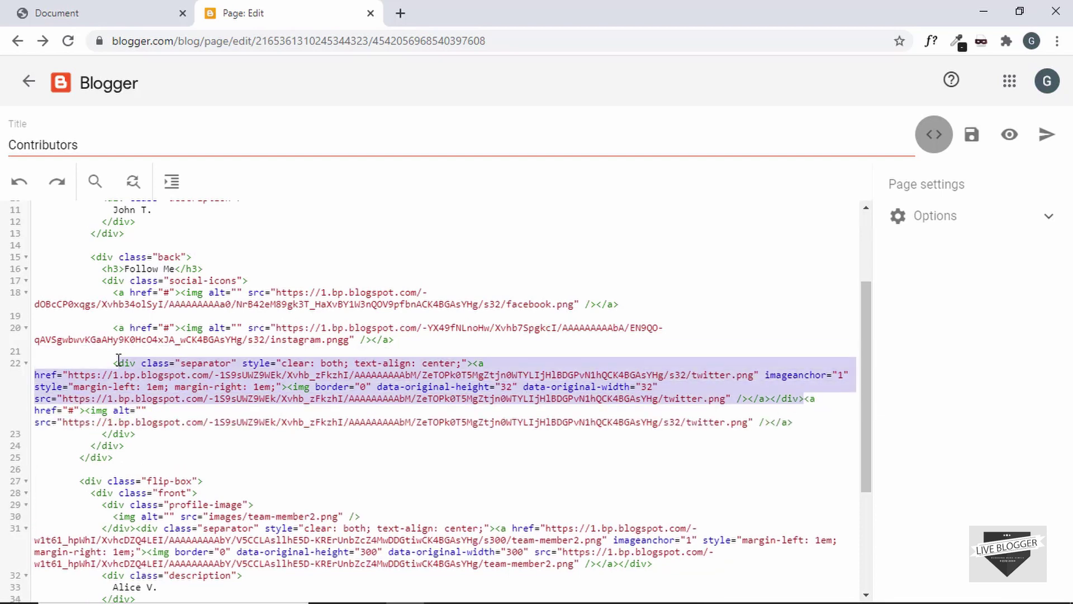
key("BackSpace")
Step: Point Alice V.'s photo on line 30 to the hosted team-member2.png and remove its separator wrapper
scroll(559, 369, "down", 2)
left_click_drag(546, 368, 603, 379)
key("ctrl+c")
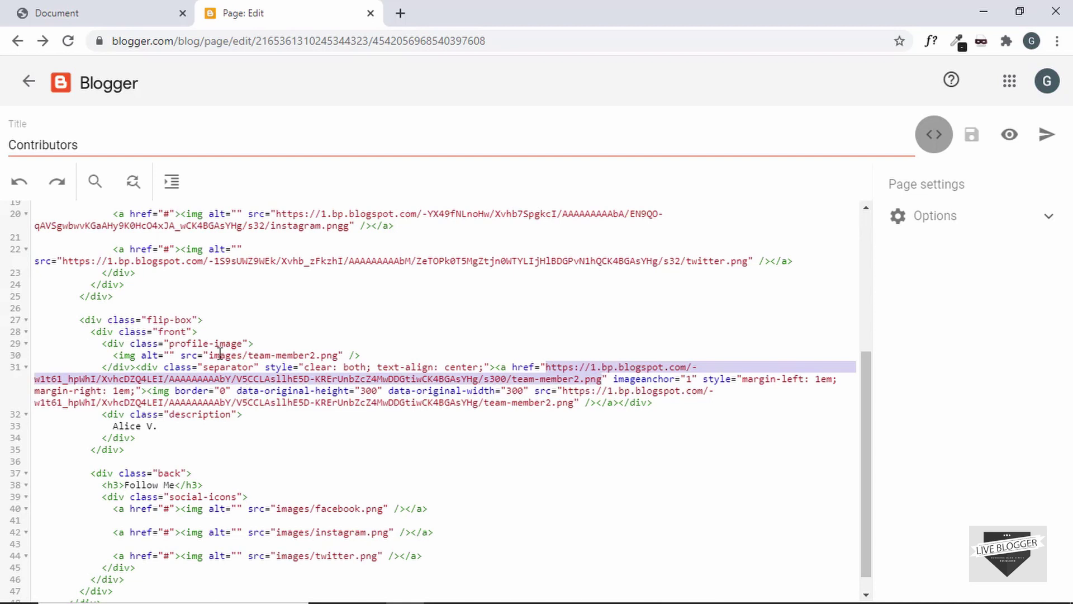
left_click_drag(209, 355, 342, 355)
key("ctrl+v")
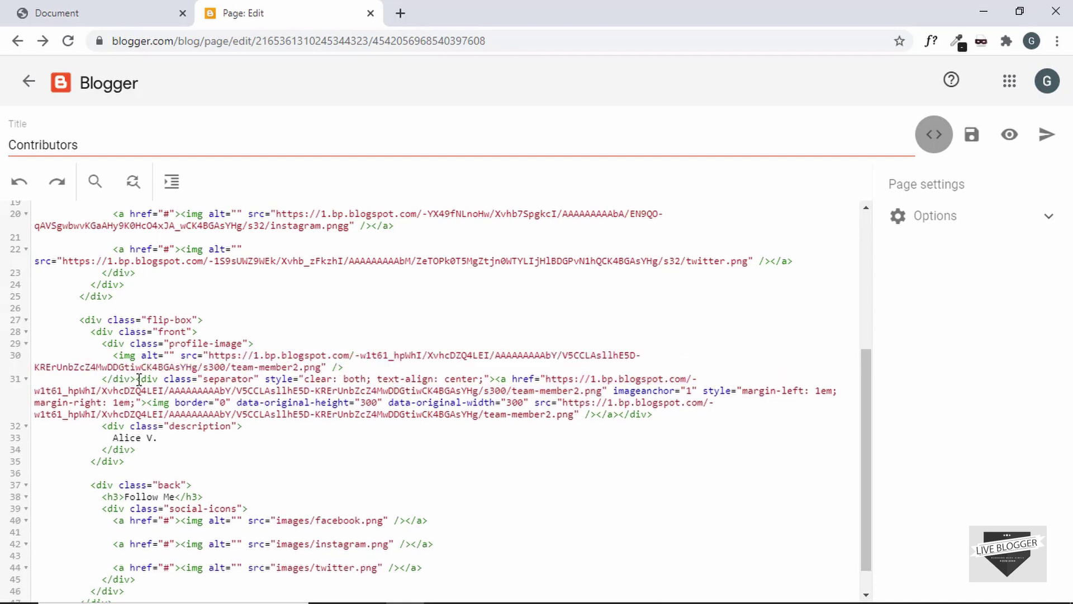
left_click_drag(139, 380, 686, 413)
key("BackSpace")
key("Return")
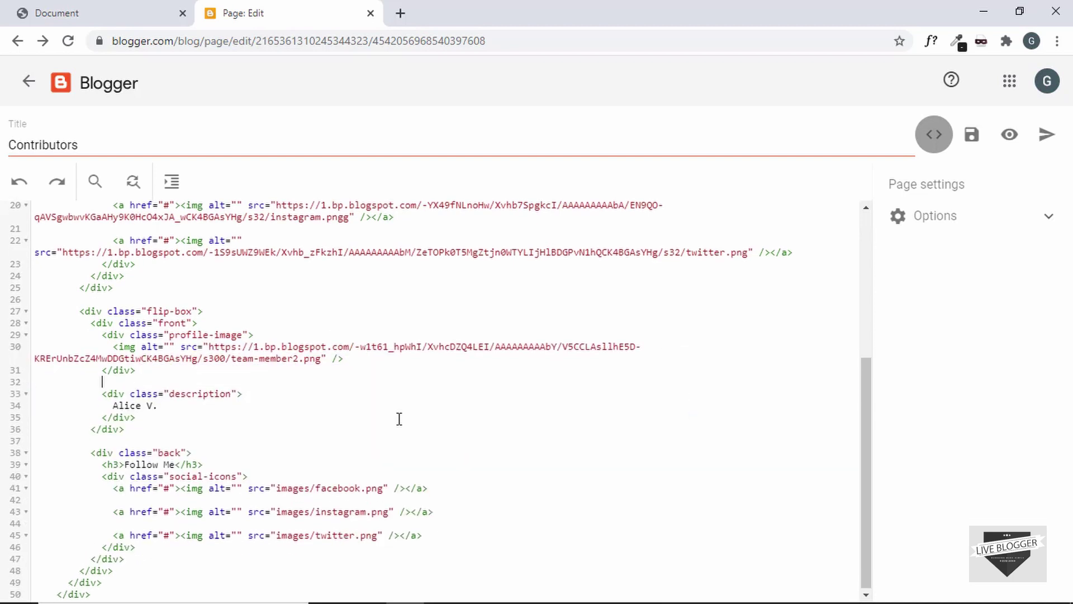
Step: Copy the first card's three full-URL social icon links over the second card's relative-path links
scroll(399, 419, "up", 2)
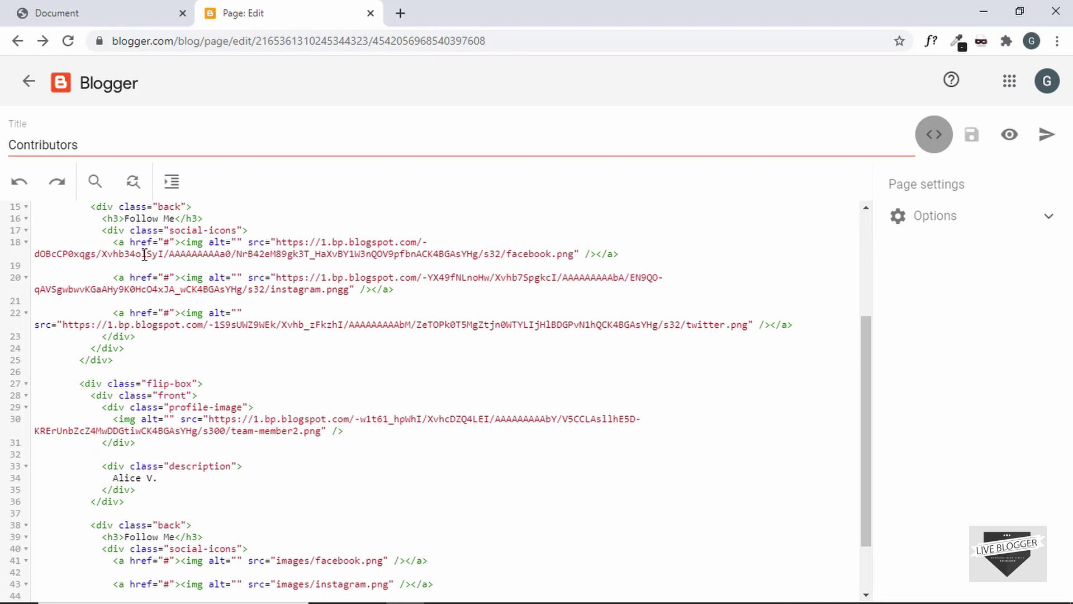
left_click_drag(114, 243, 794, 324)
key("ctrl+c")
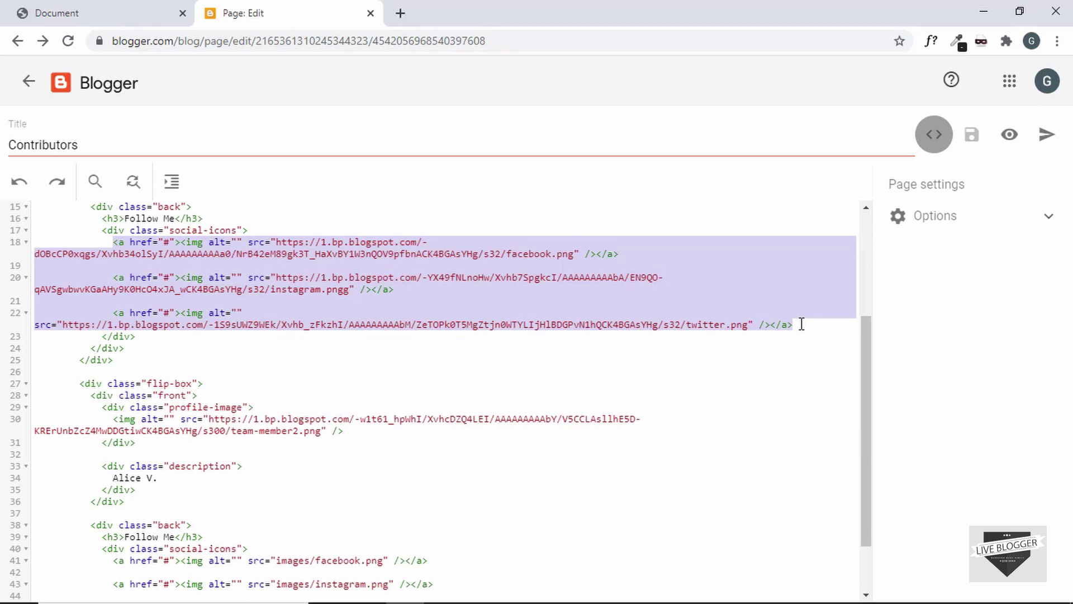
scroll(801, 323, "down", 2)
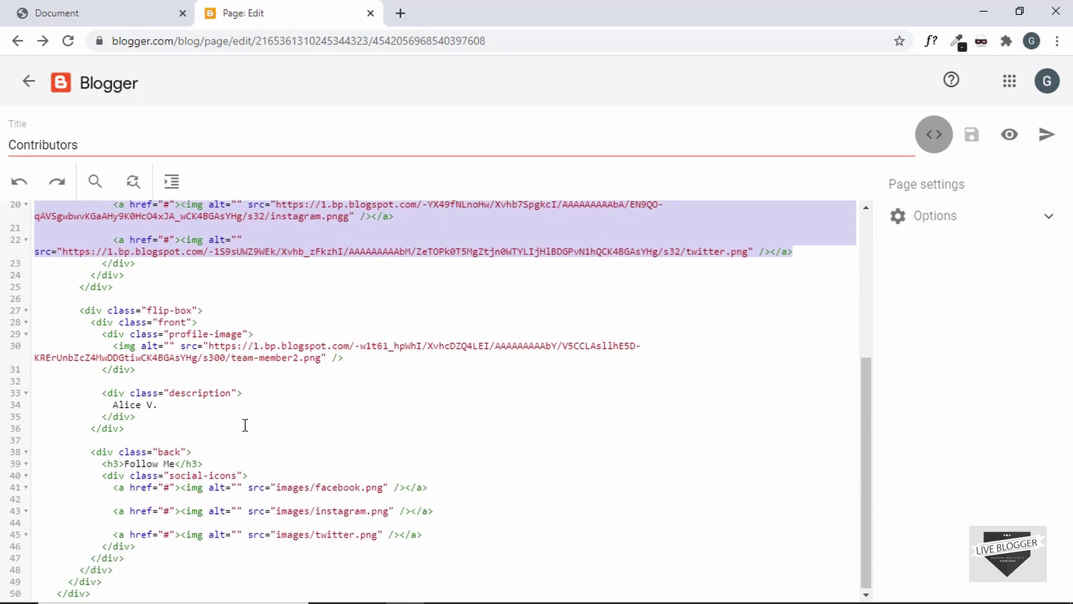
left_click_drag(114, 489, 504, 539)
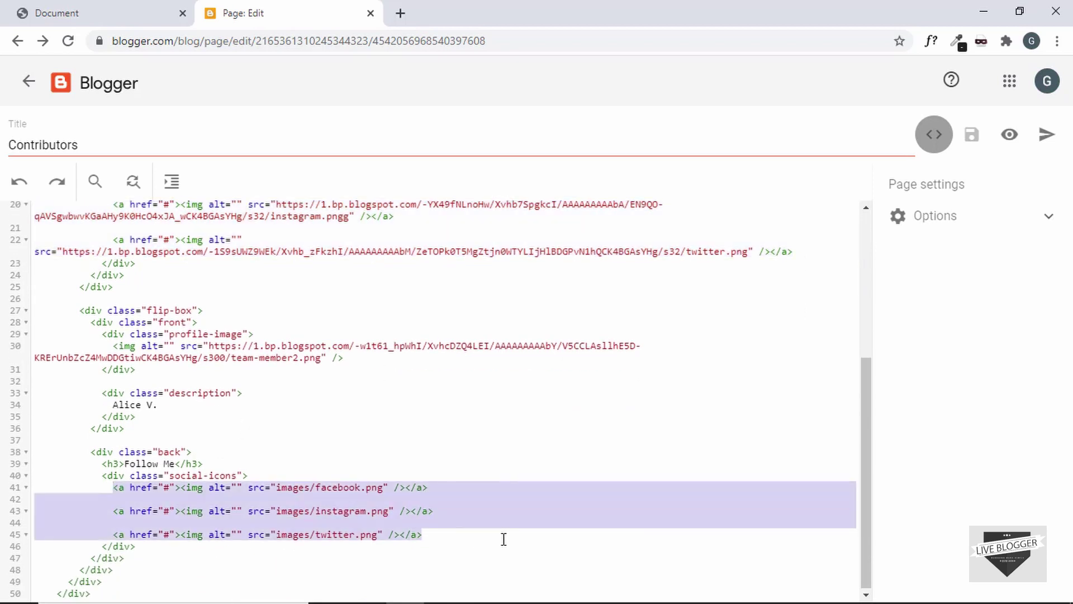
key("ctrl+v")
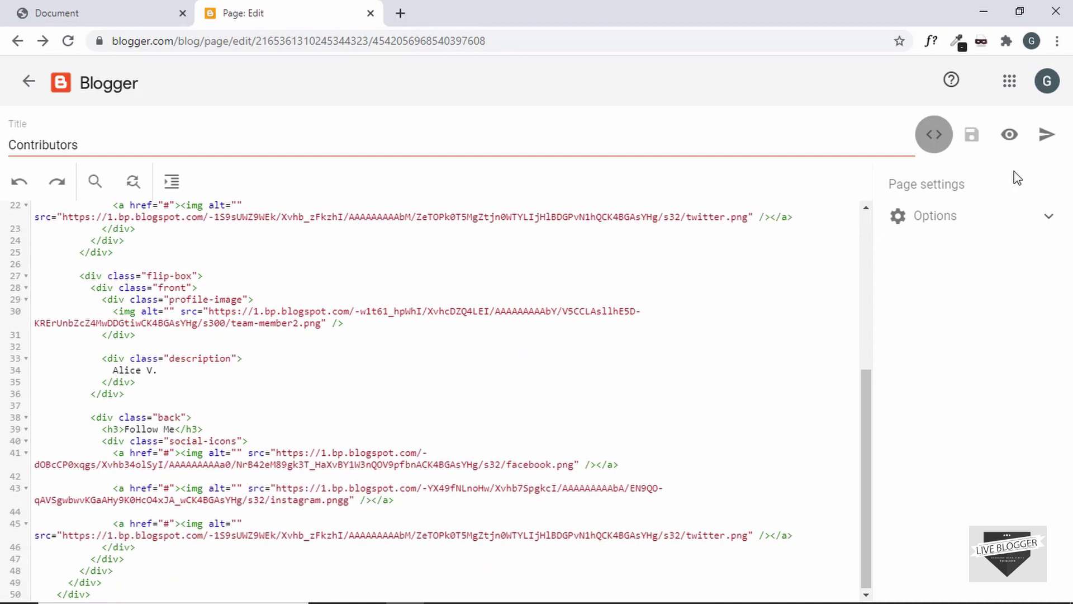
Step: Publish the Contributors page and open Customize for the blog's Contempo theme
left_click(1046, 134)
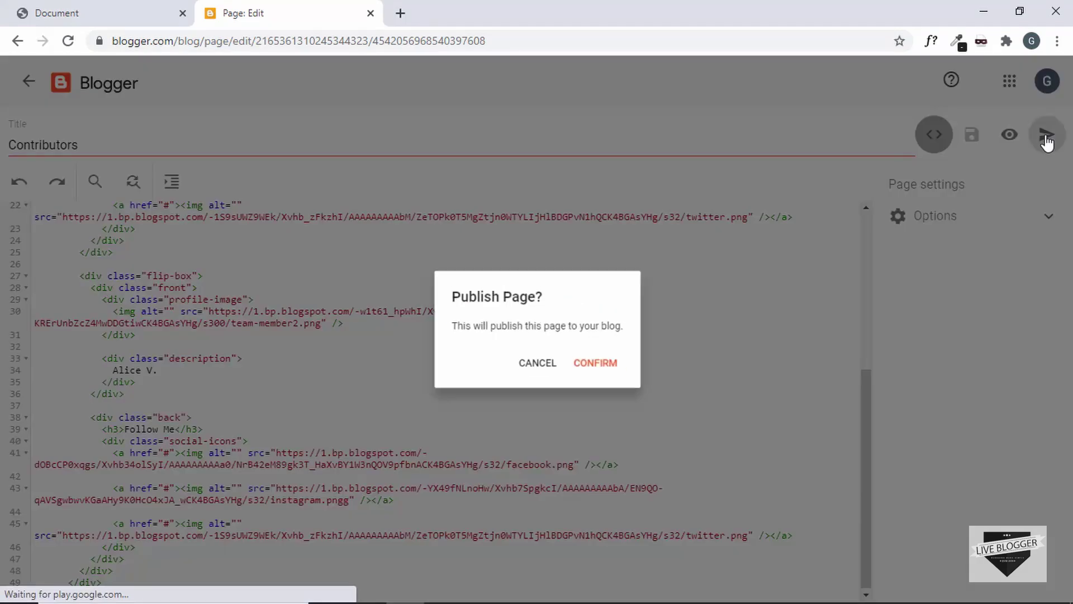
left_click(602, 368)
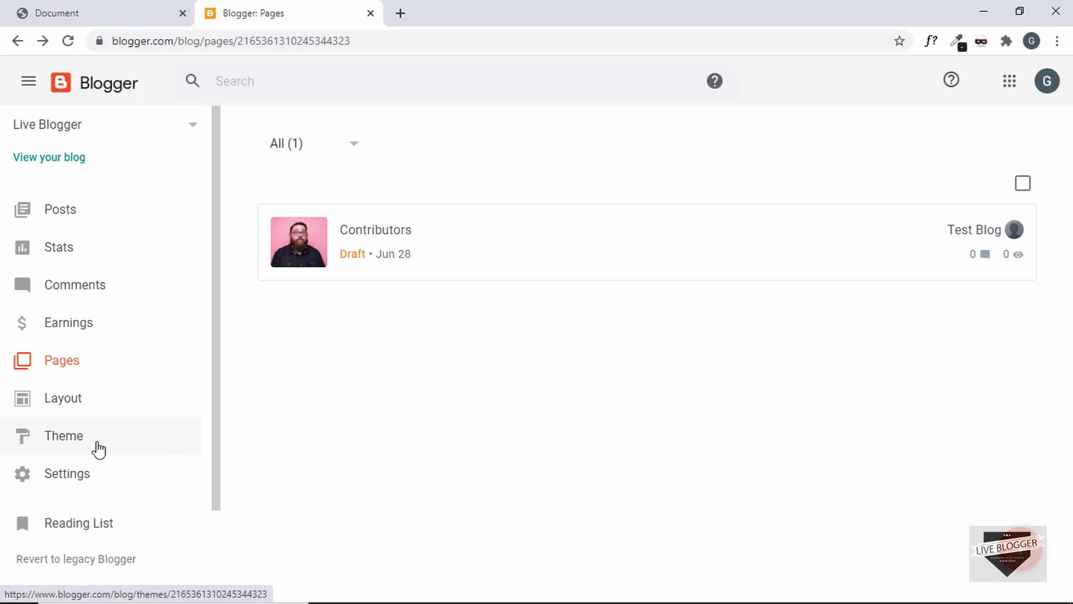
left_click(99, 449)
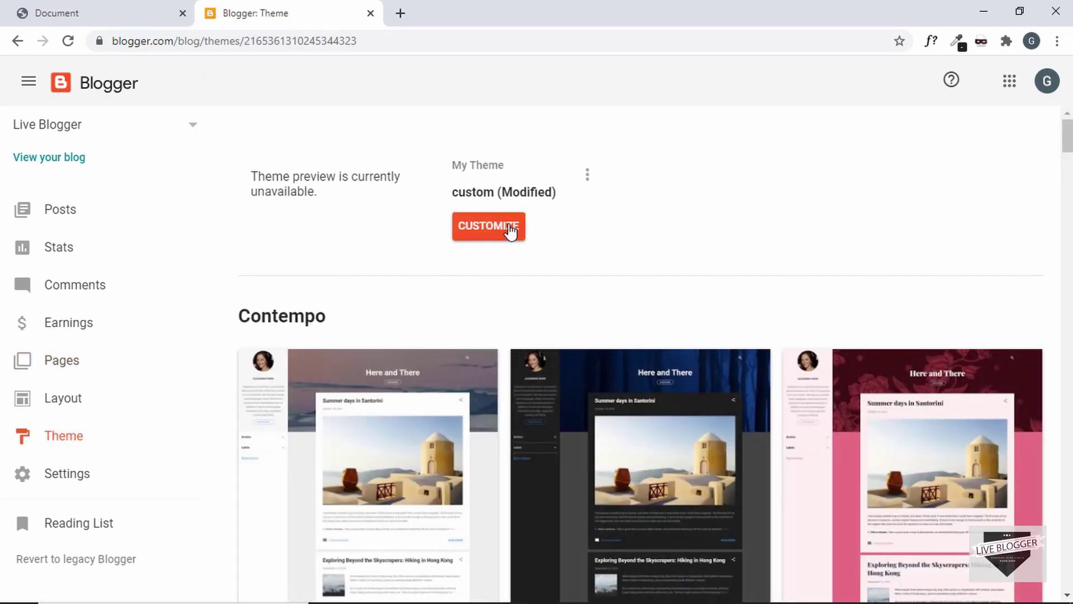
left_click(510, 231)
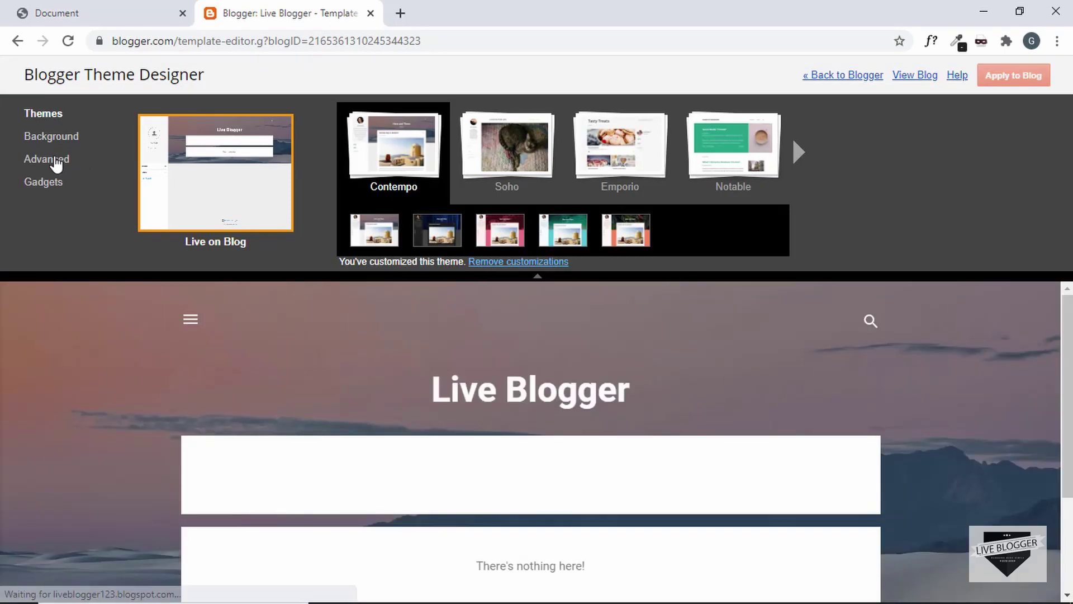
Step: Open the theme's Advanced > Add CSS box in the Blogger theme designer
left_click(60, 160)
scroll(168, 201, "down", 3)
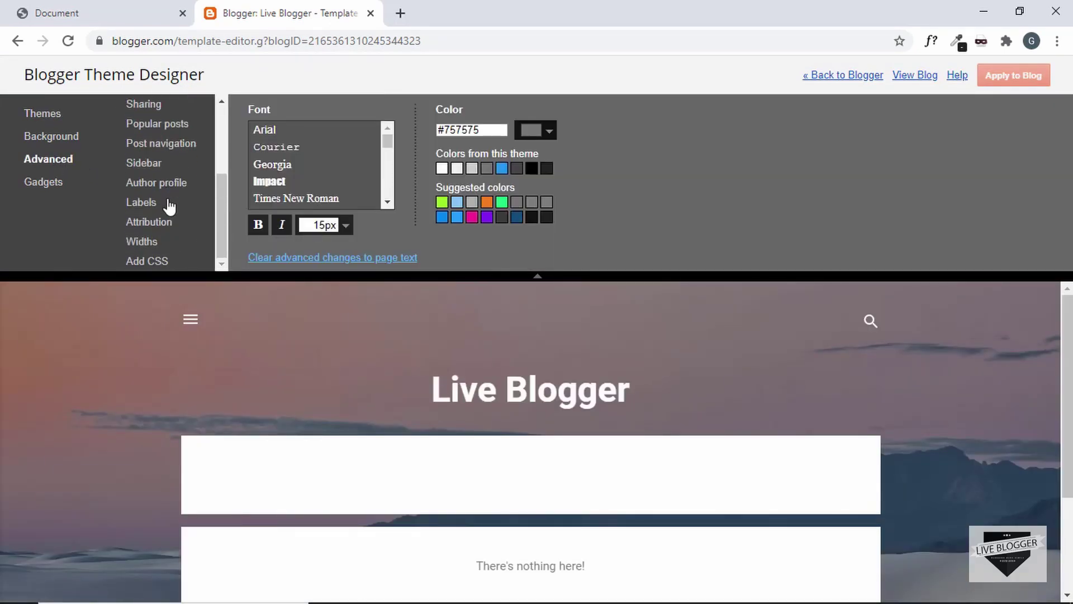
left_click(159, 268)
left_click(401, 208)
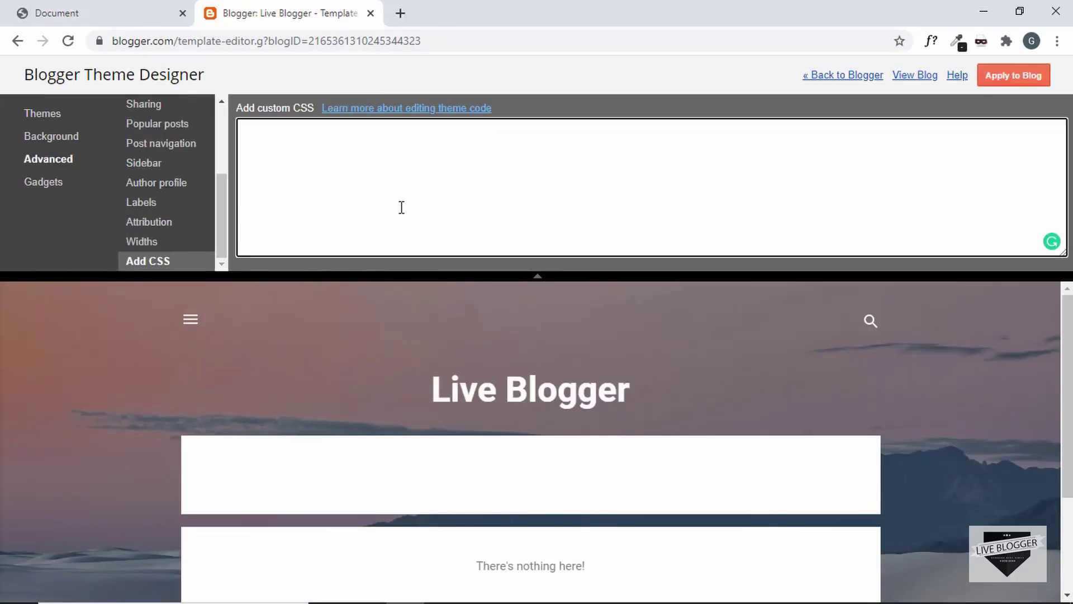
Step: Paste the whole style.css from VS Code as custom CSS and apply it to the blog
key("alt+Tab")
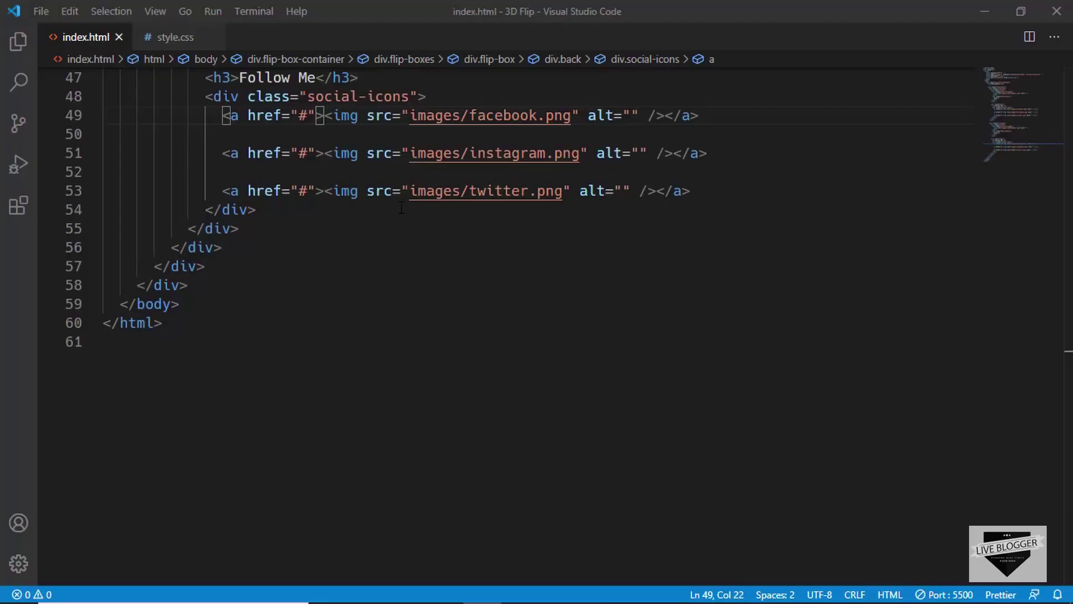
left_click(159, 36)
key("ctrl+a")
key("alt+Tab")
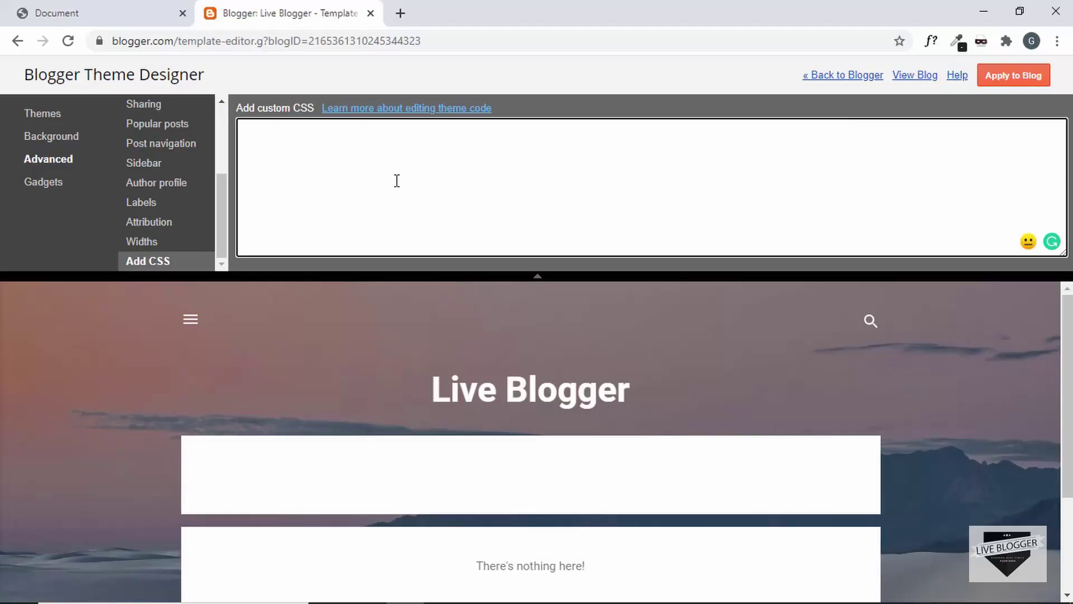
key("ctrl+v")
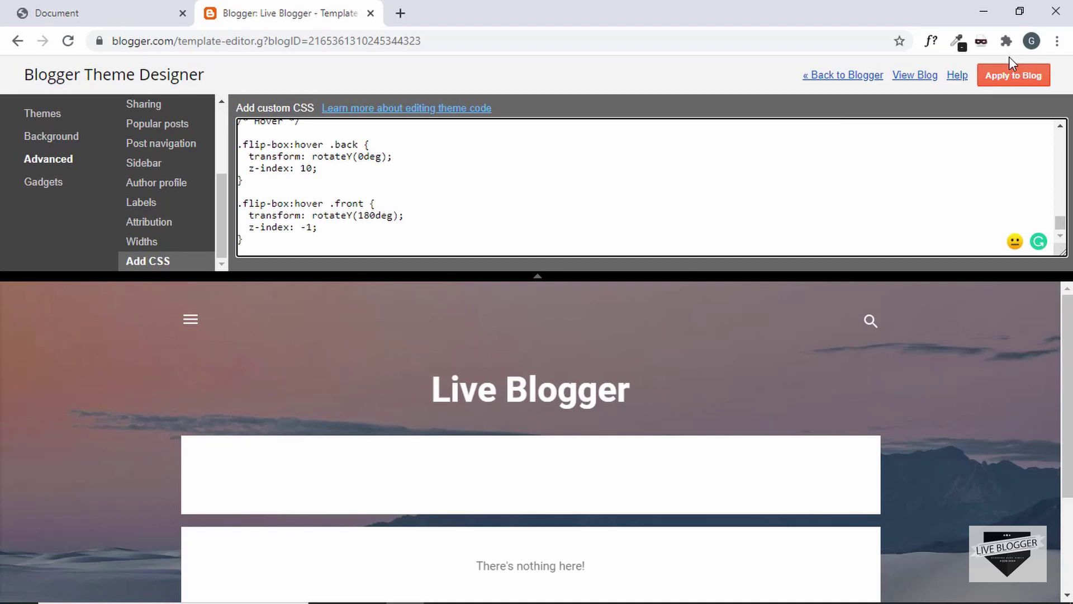
left_click(1012, 82)
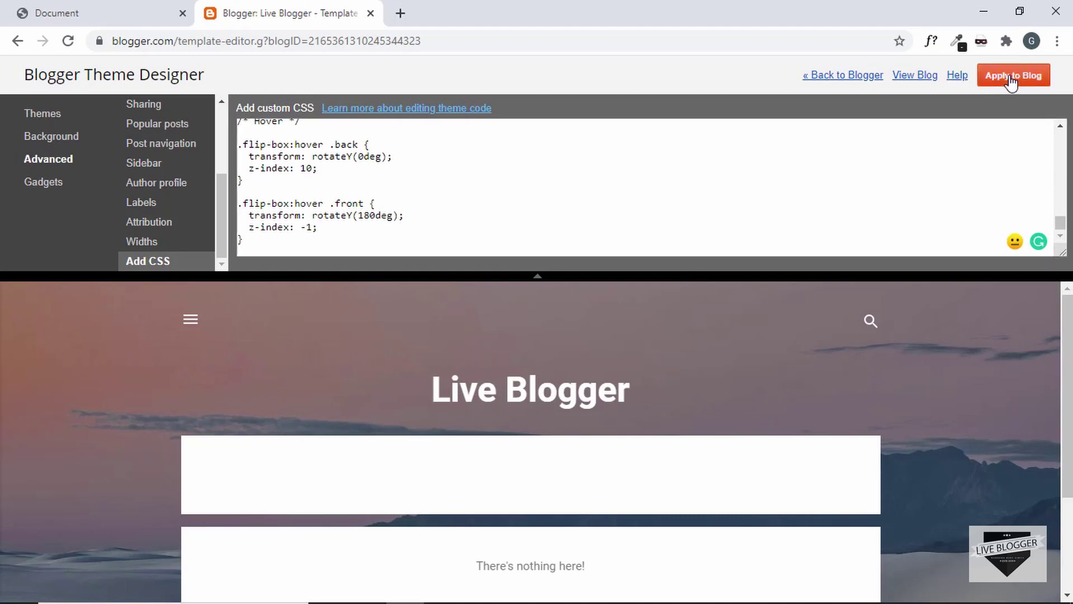
left_click(828, 78)
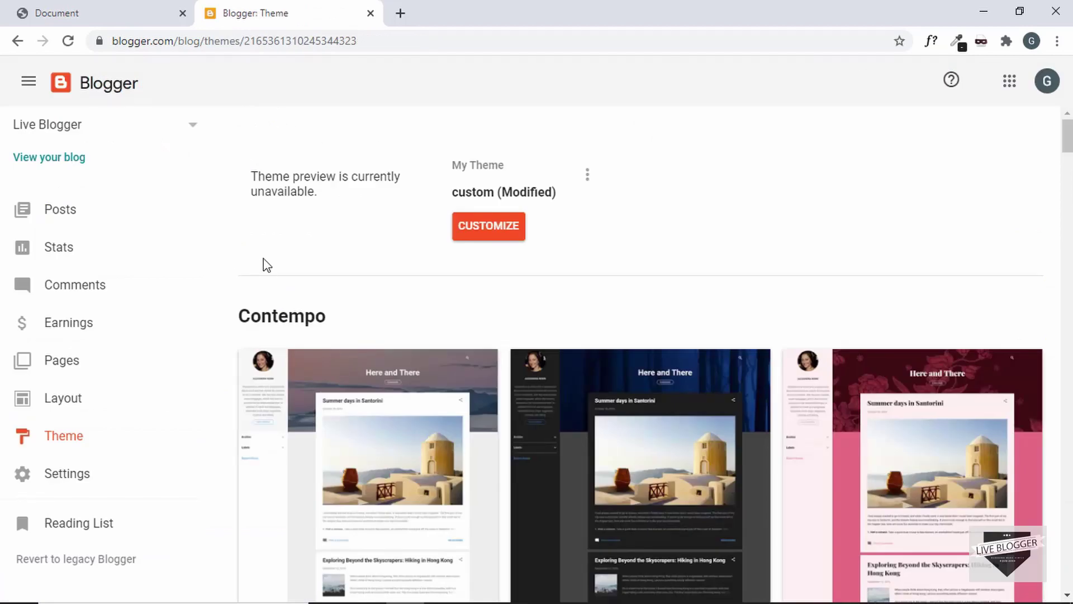
Step: View the published Contributors page from the Pages list
left_click(112, 363)
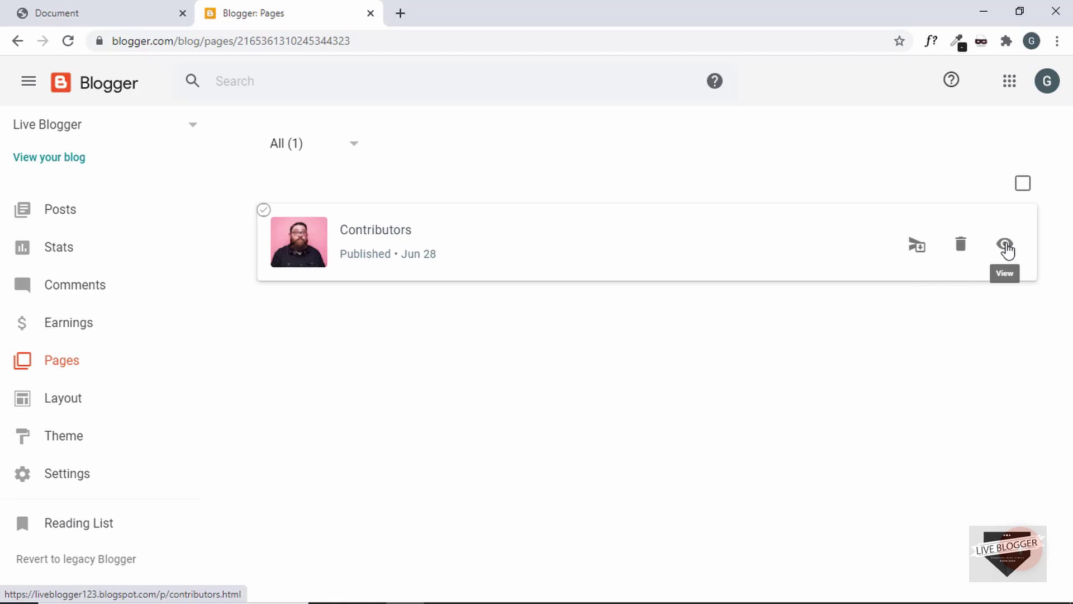
left_click(1005, 246)
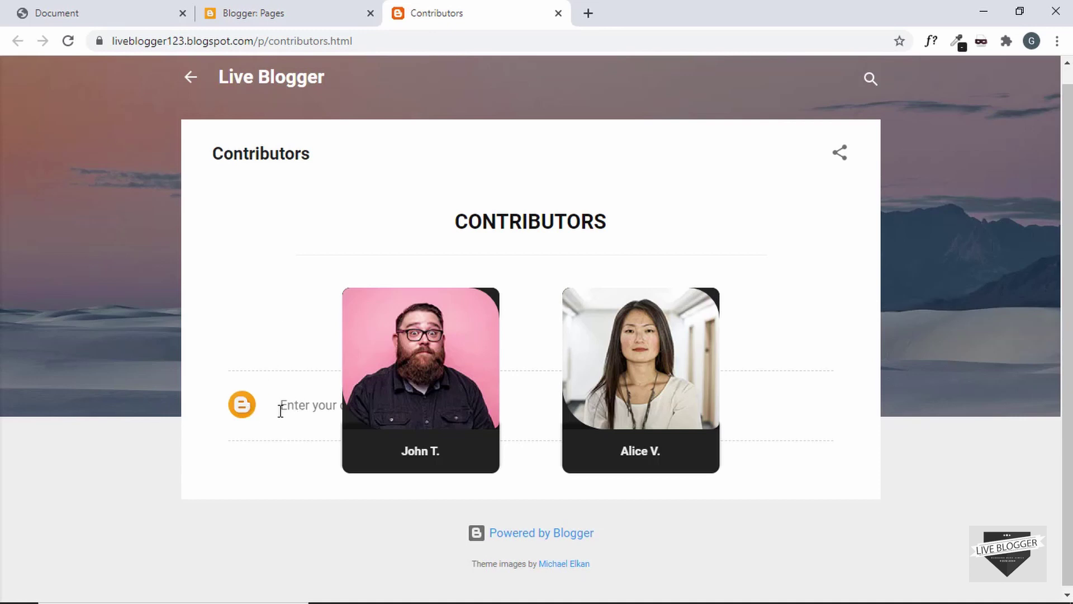
Step: Inspect the Contributors page in DevTools and select the div.flip-box-container element
right_click(313, 281)
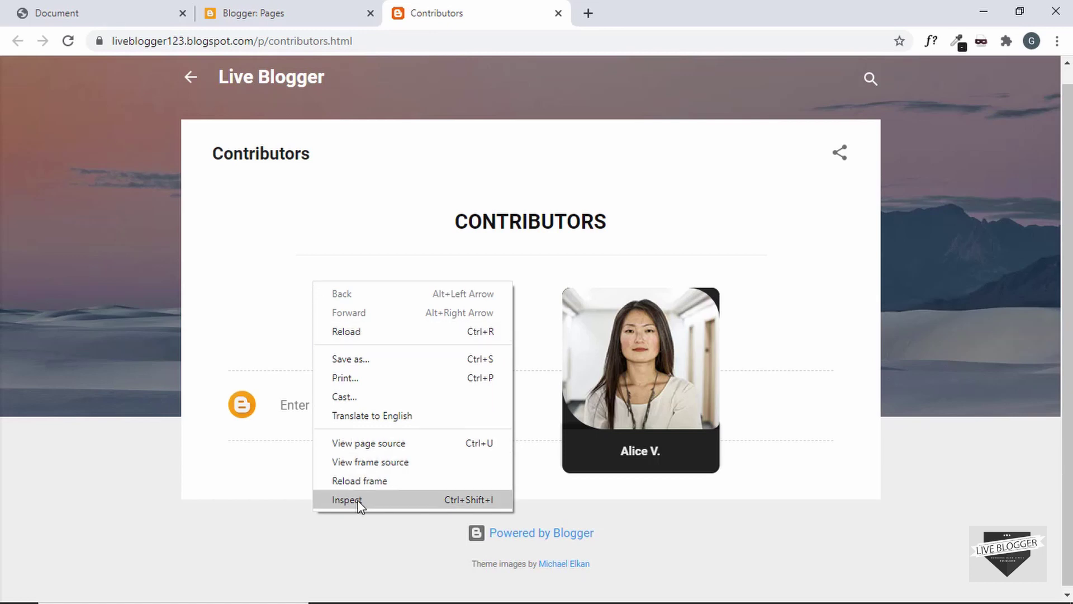
left_click(360, 504)
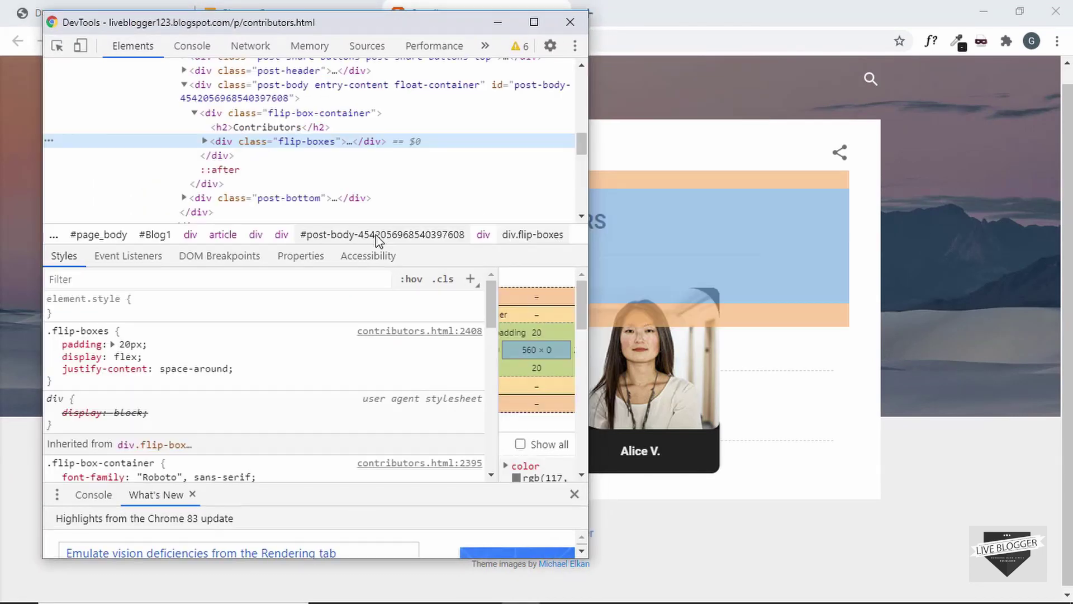
left_click_drag(372, 319, 371, 219)
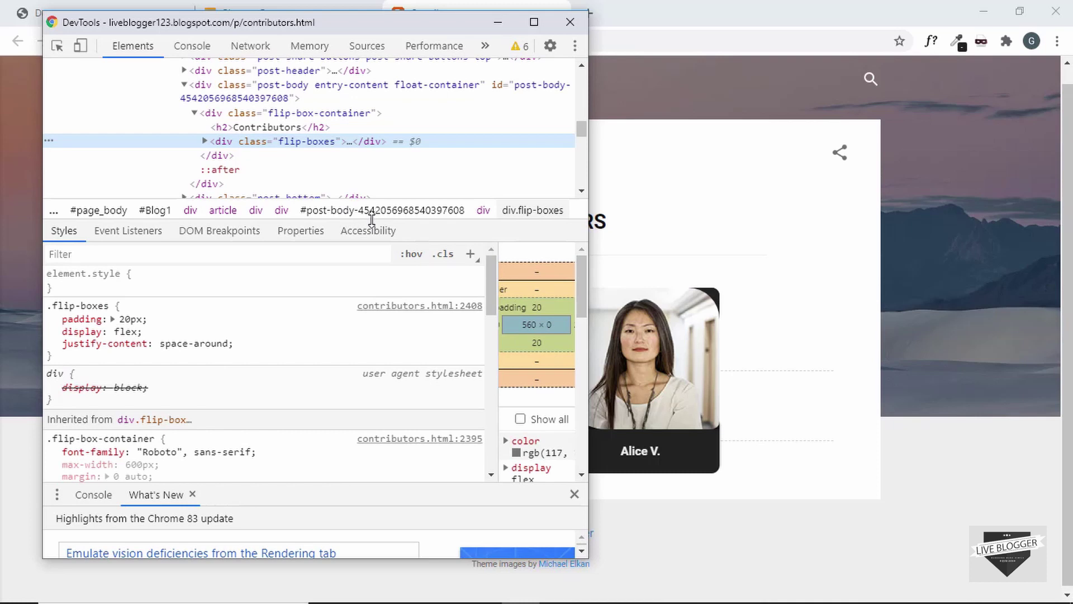
scroll(358, 136, "up", 5)
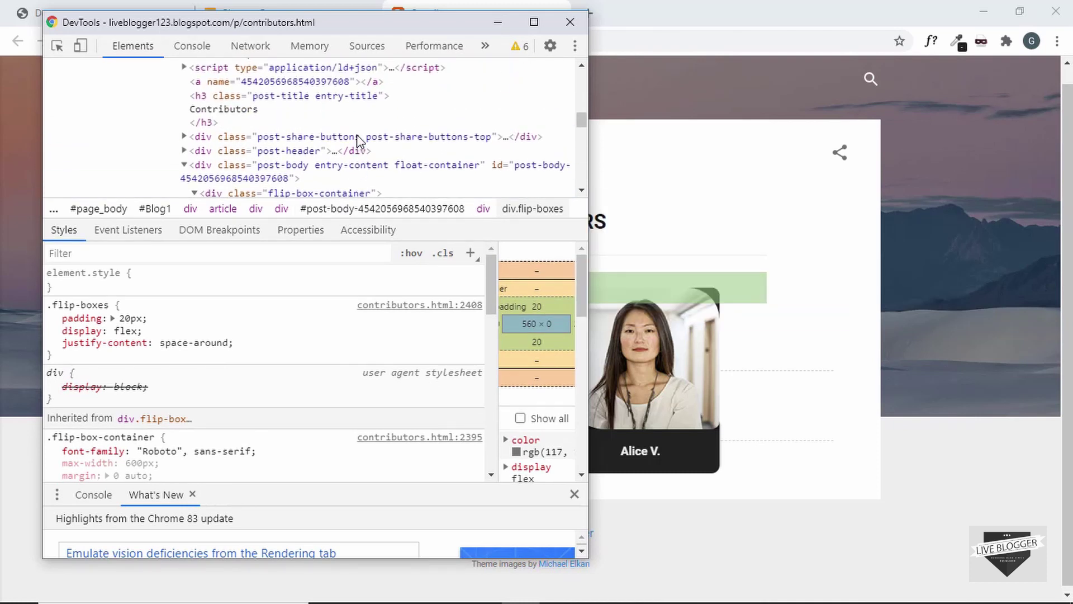
scroll(358, 139, "down", 5)
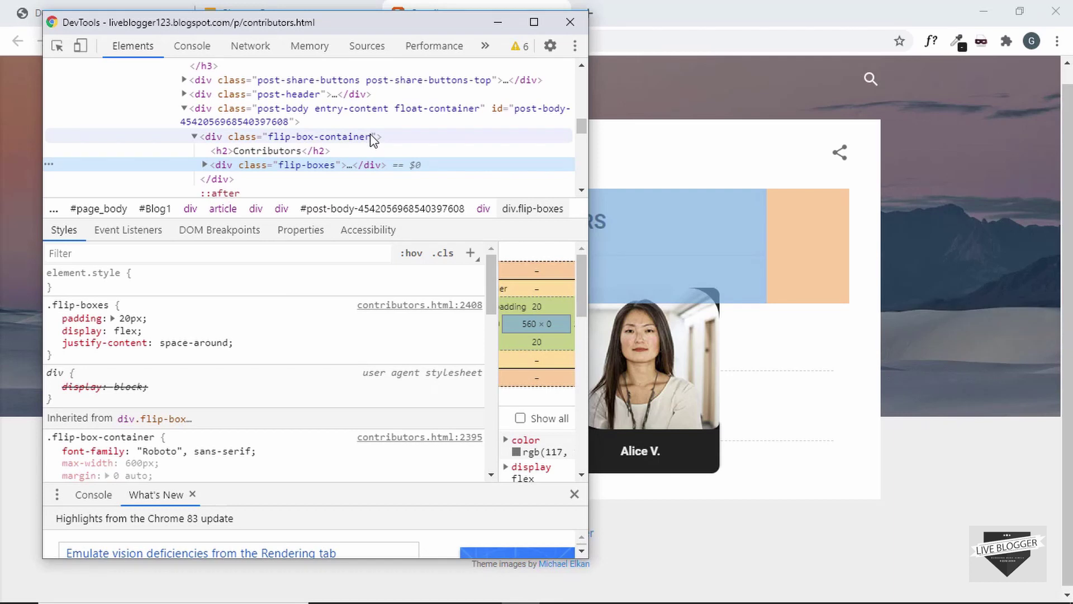
left_click(372, 138)
Step: Add a height property to flip-box-container, trying 300px and 325px, settling on 340px
left_click(179, 346)
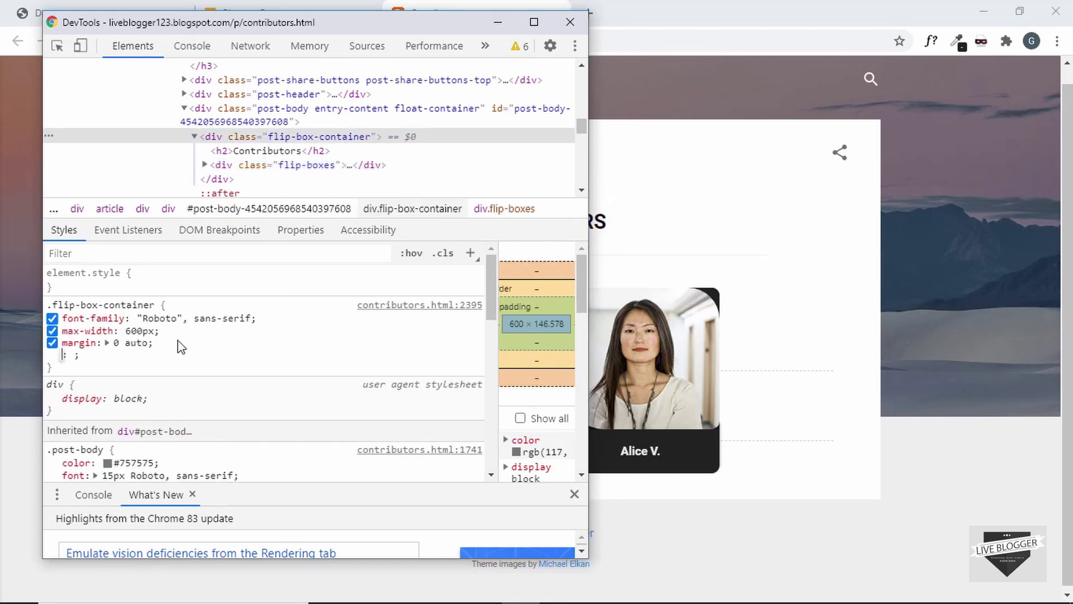
type("height")
key("Tab")
type("300px")
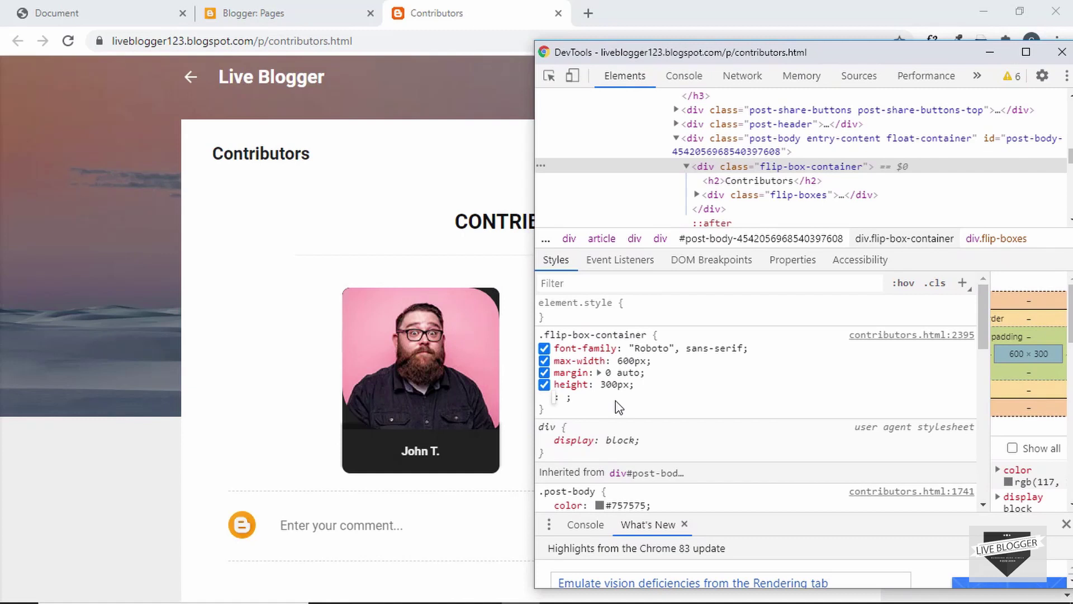
left_click(611, 386)
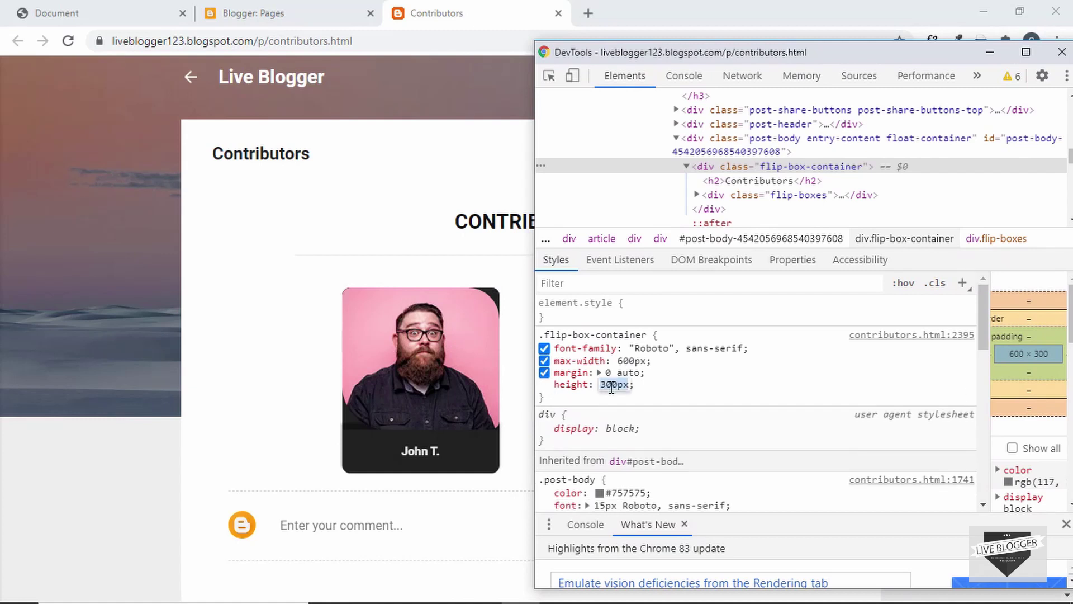
type("325px")
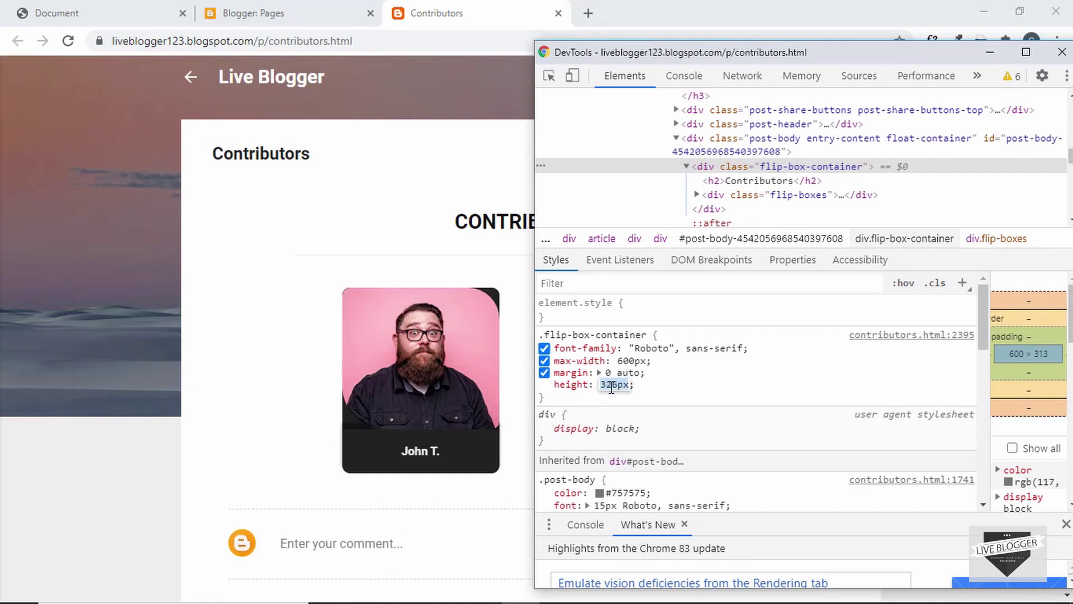
key("Up")
key("Up")
key("Up")
key("Up")
key("Up")
key("Up")
key("Up")
key("Up")
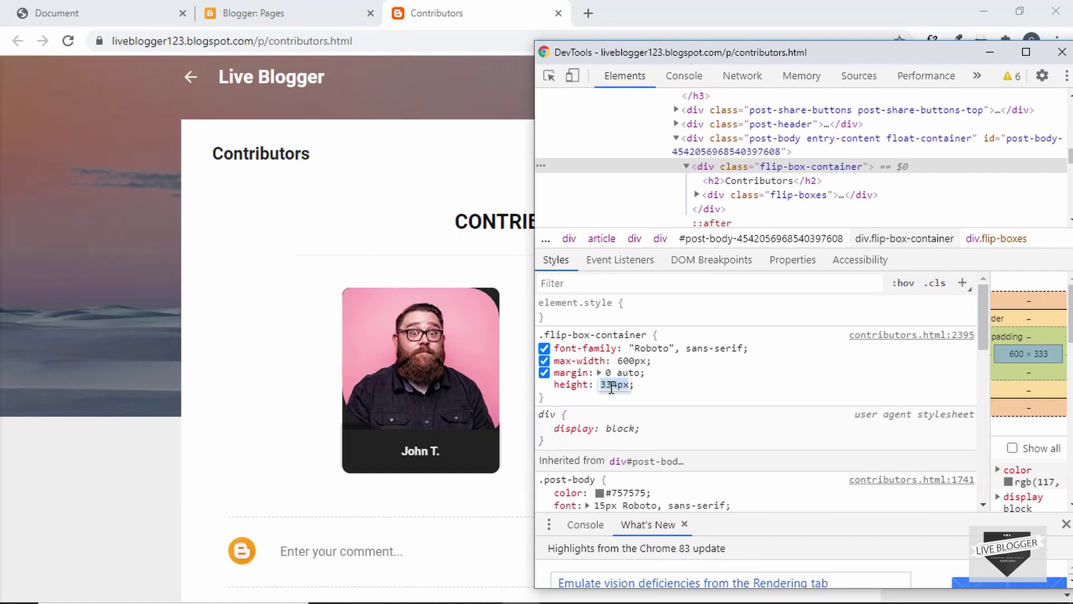
key("Up")
key("Up")
key("Up")
key("Up")
key("Up")
key("Up")
key("Up")
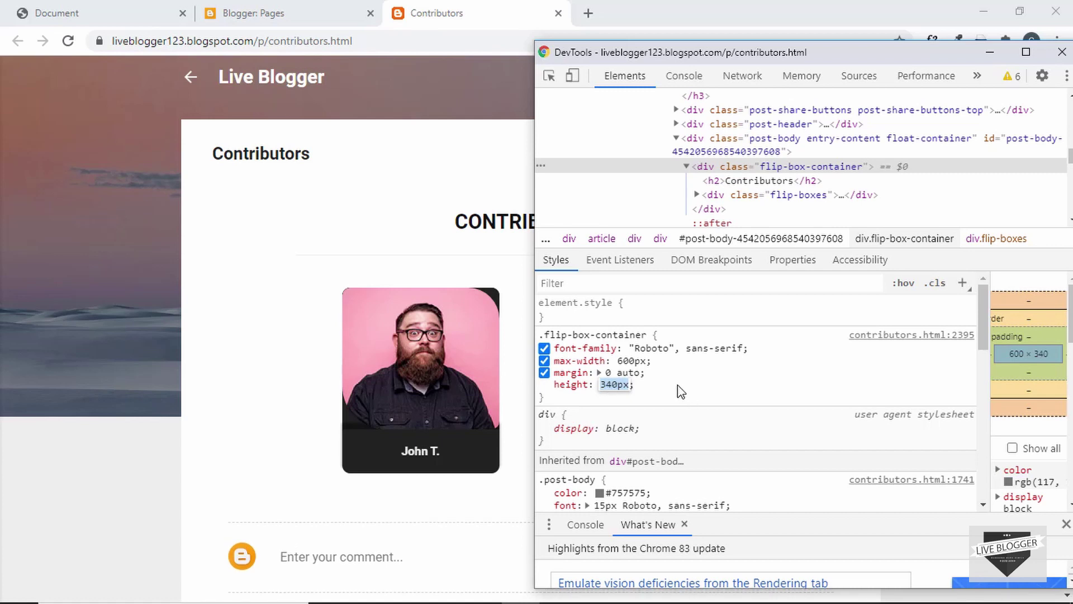
key("Return")
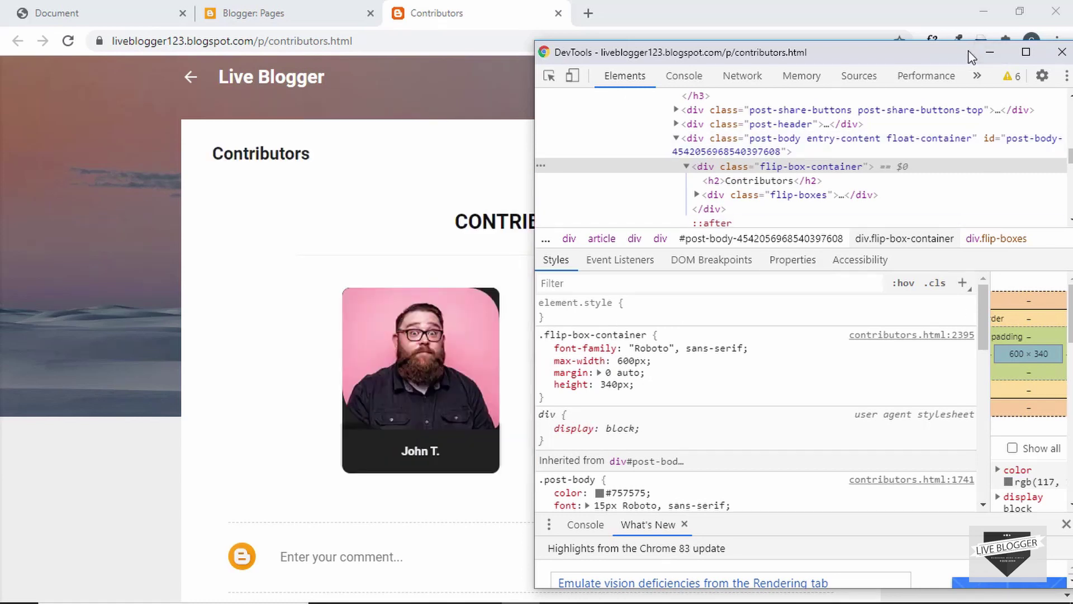
Step: Return to Blogger and open Theme > Customize > Advanced > Add CSS
left_click(991, 52)
left_click(265, 7)
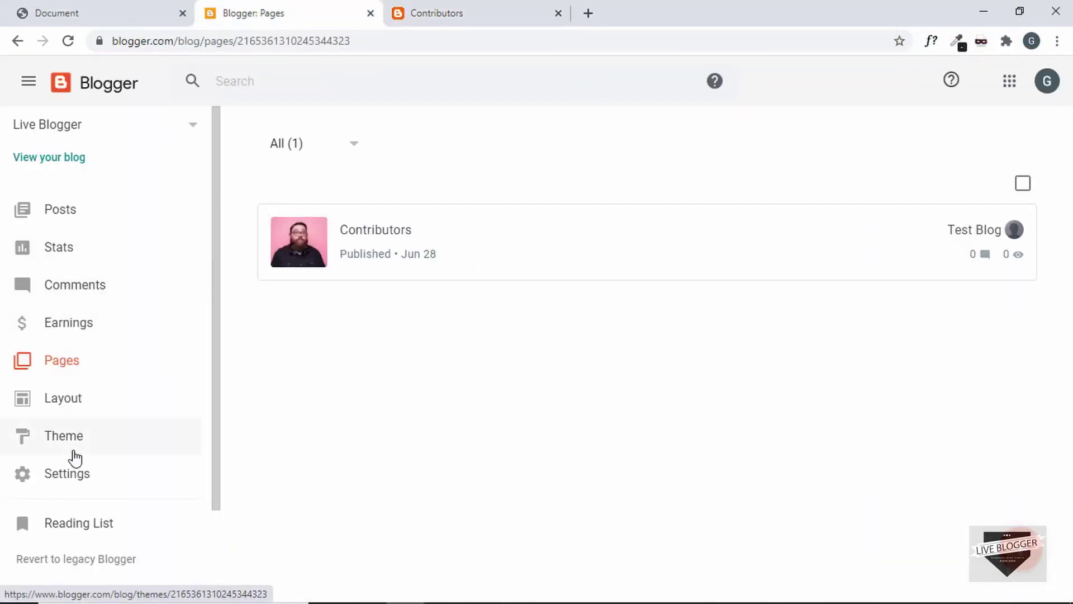
left_click(71, 445)
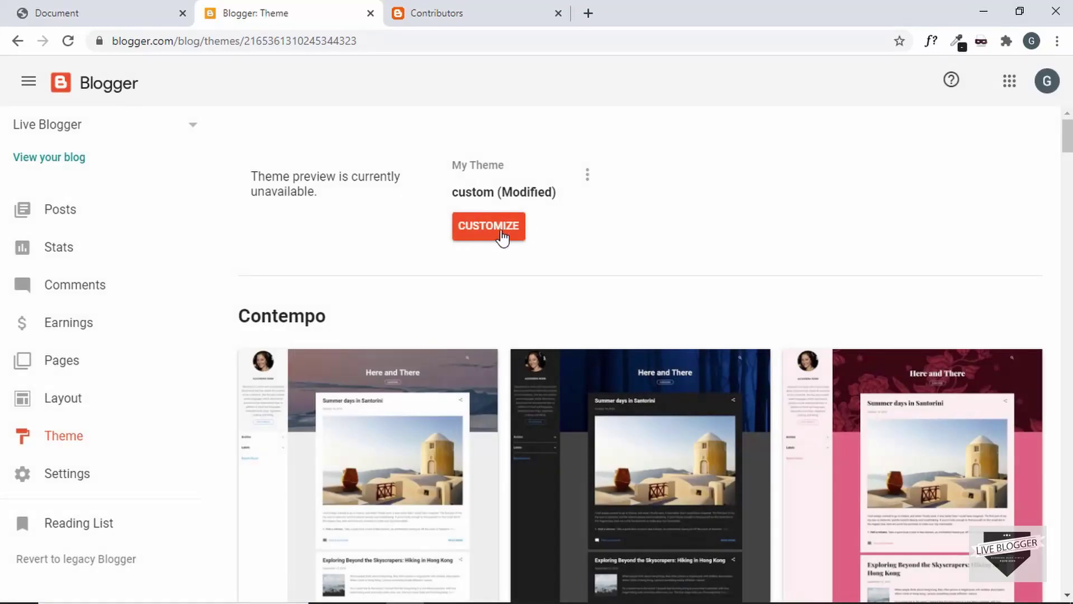
left_click(491, 240)
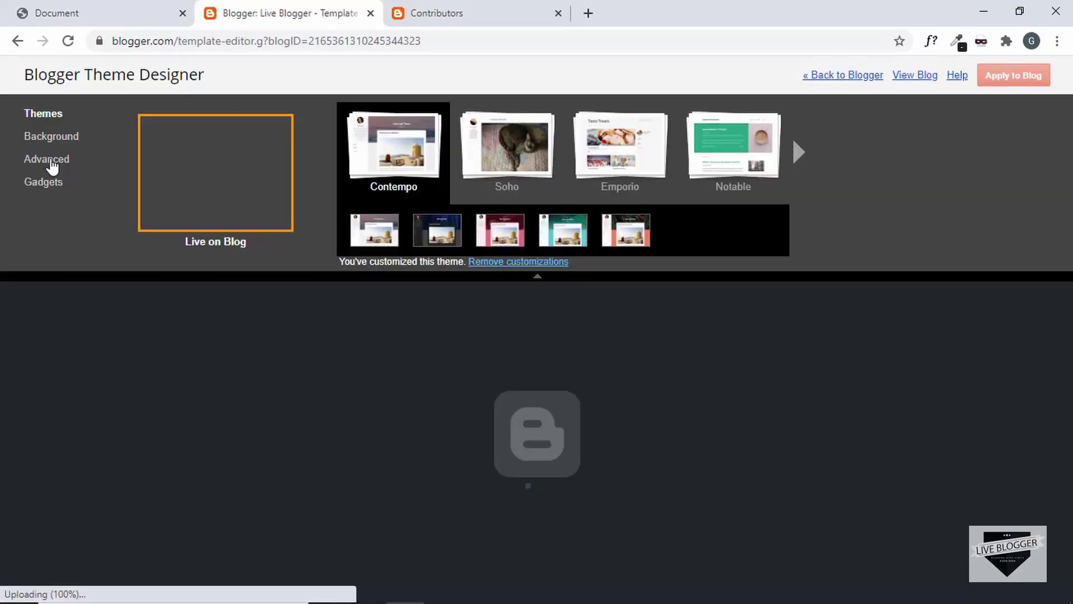
left_click(48, 161)
scroll(155, 246, "down", 1)
scroll(155, 246, "down", 2)
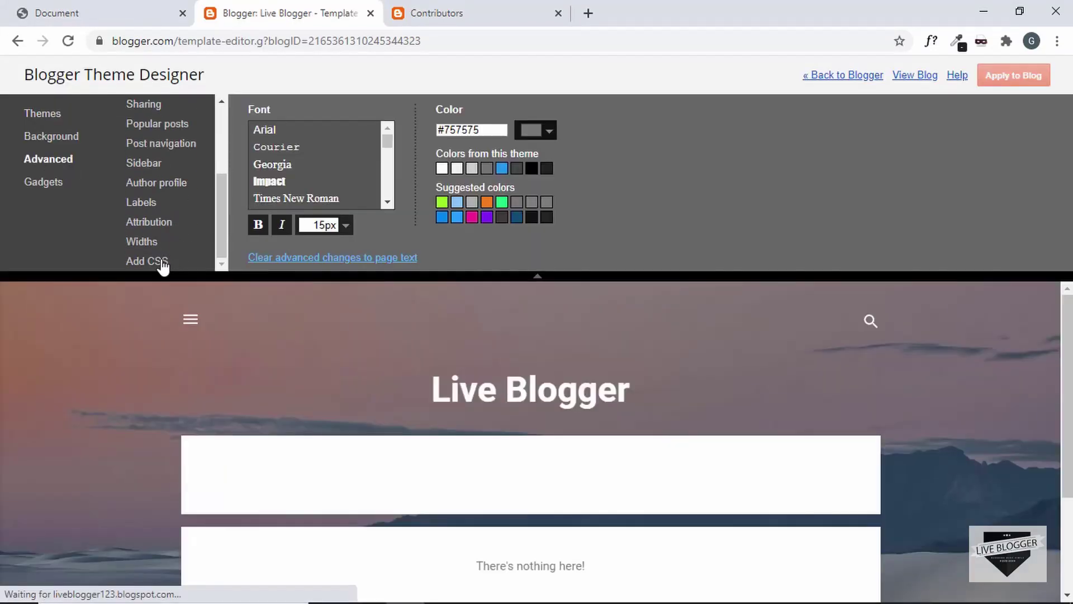
left_click(158, 261)
Step: Add 'height: 340px;' to the .flip-box-container rule and apply it to the blog
left_click(314, 209)
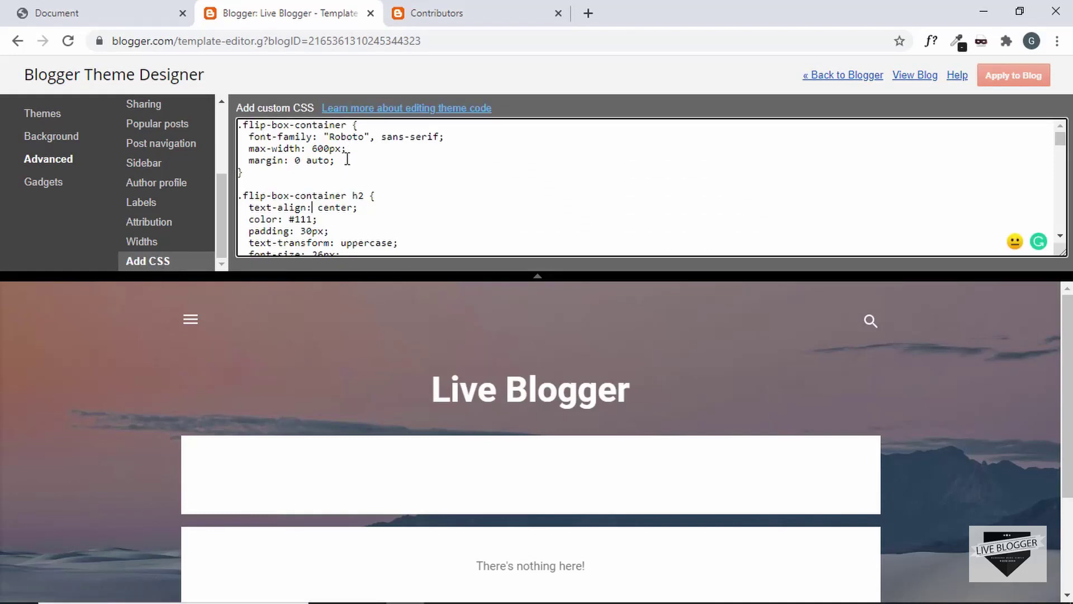
key("Return")
type("h")
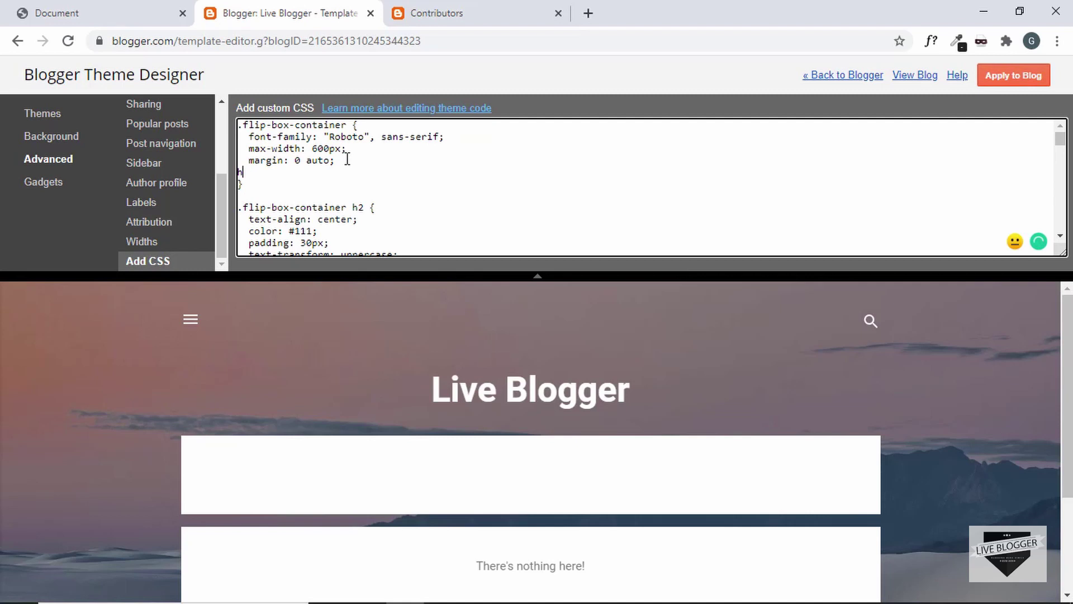
type("height: 340px;")
left_click(1011, 78)
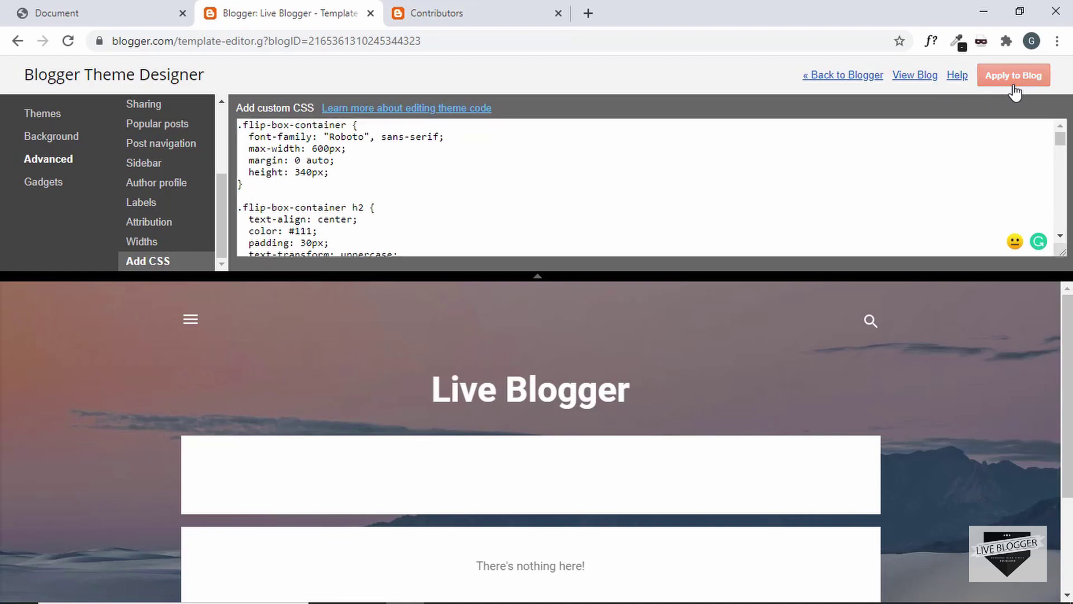
Step: Reload the Contributors page and check the second card flips to Facebook, Instagram, Twitter icons
left_click(442, 12)
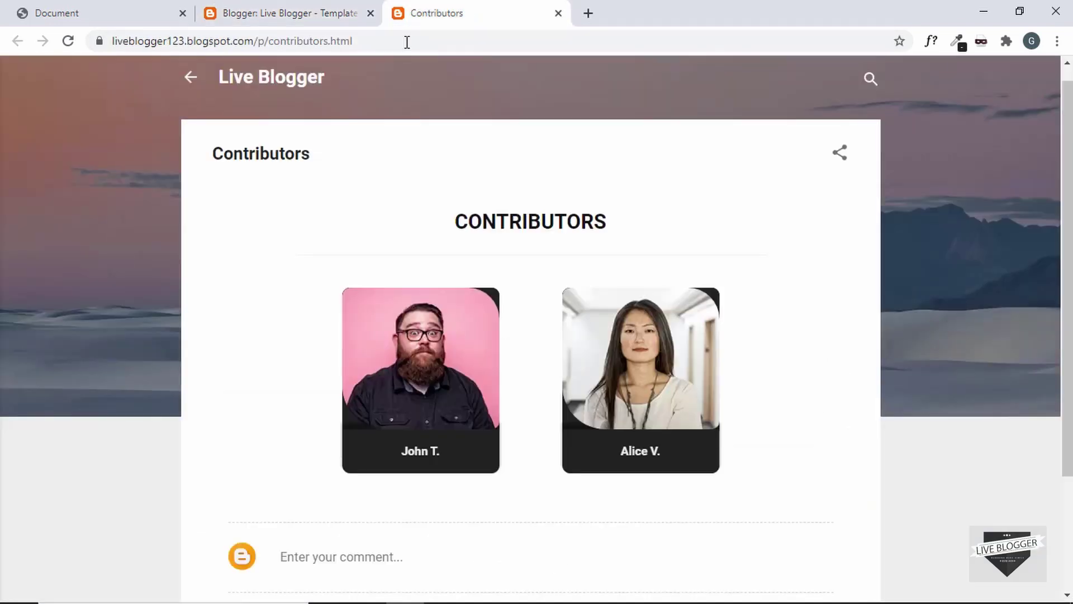
key("F5")
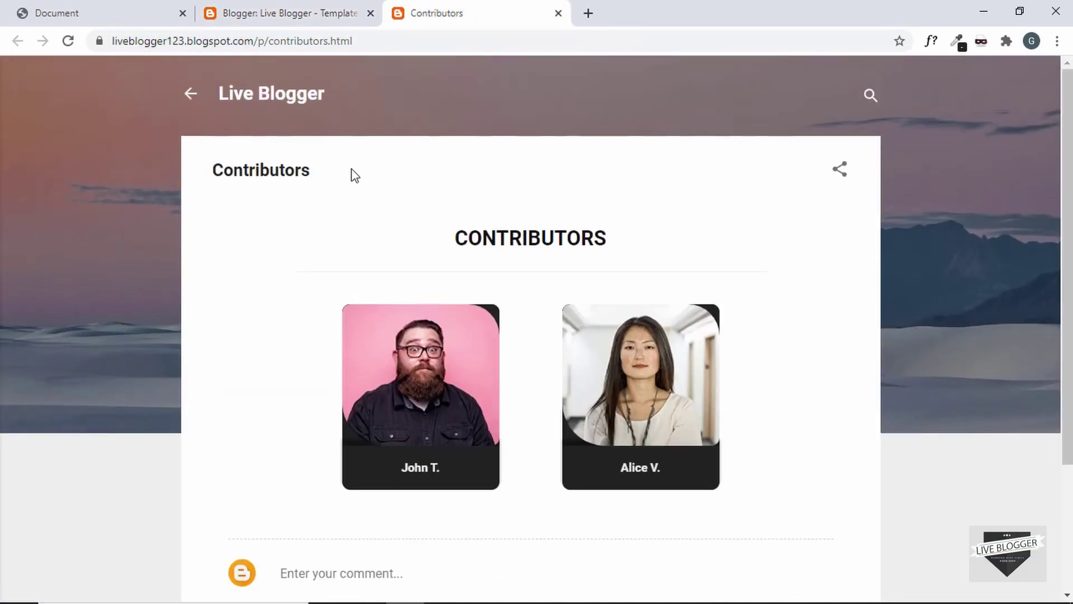
scroll(351, 224, "down", 1)
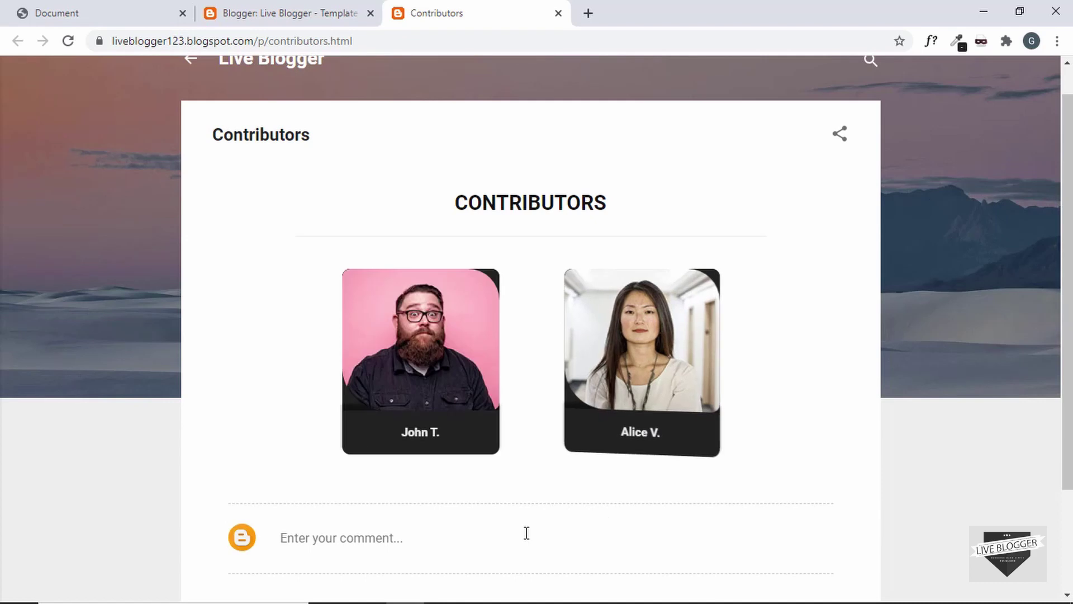
mouse_move(642, 387)
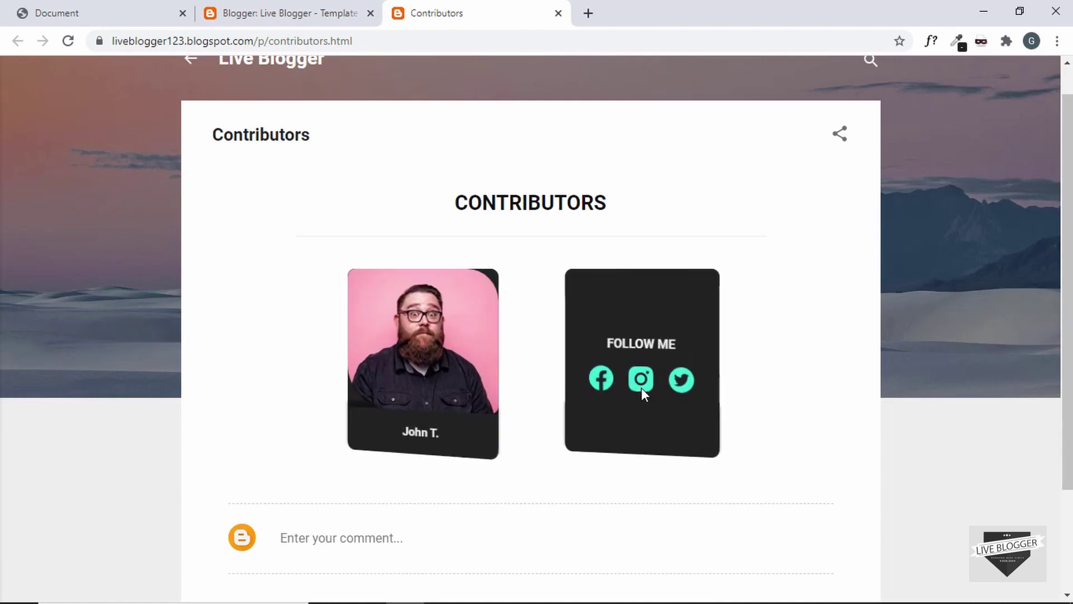